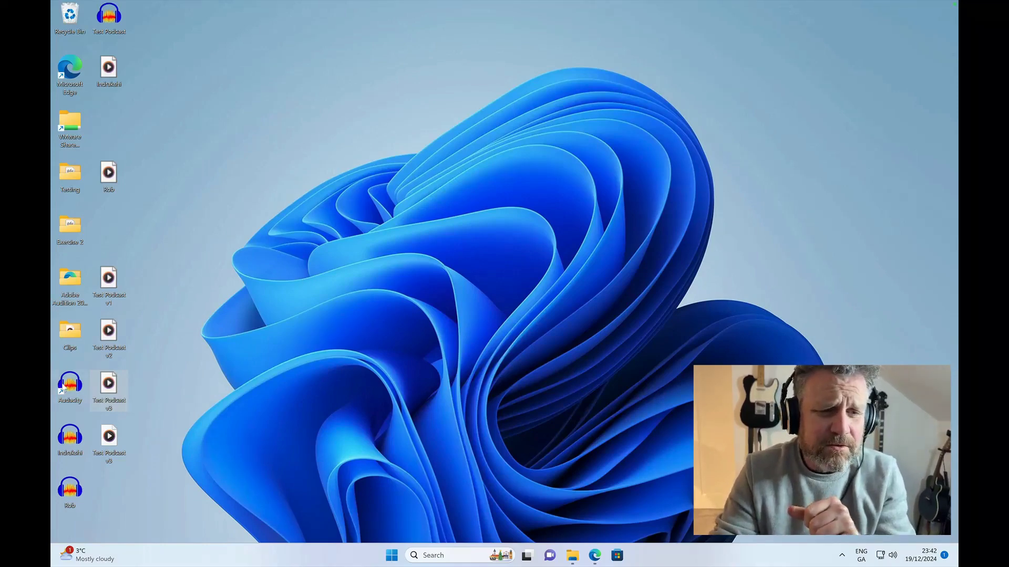
- Launch Audacity from the desktop and move its window clear of the desktop icons
double_click(73, 383)
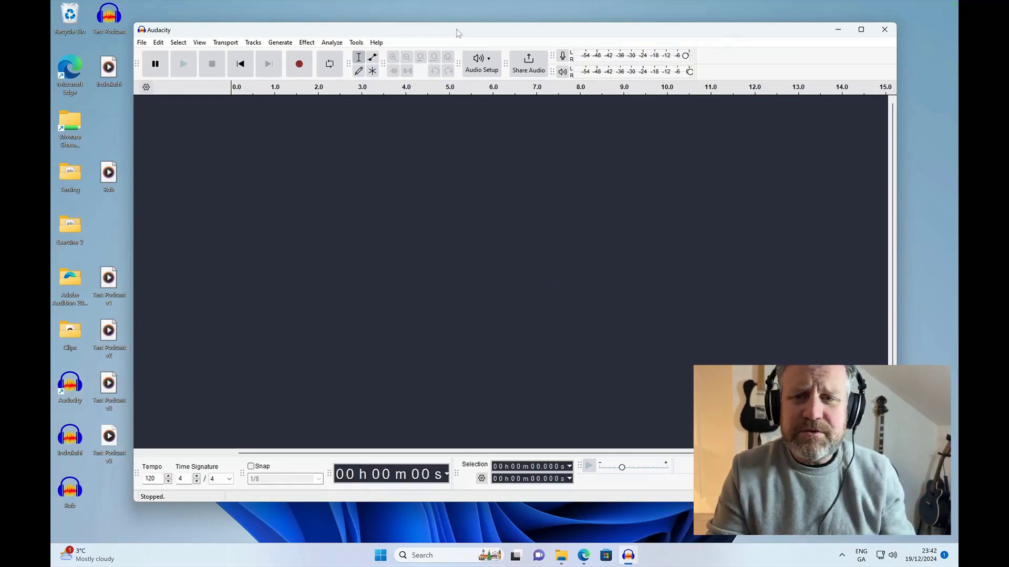
left_click_drag(464, 24, 518, 22)
- Check the file properties of the Test Podcast v3 file on the desktop and close them unchanged
mouse_move(108, 383)
left_mouse_down()
mouse_move(122, 387)
mouse_move(112, 392)
mouse_move(384, 250)
mouse_move(441, 197)
mouse_move(105, 398)
left_mouse_up()
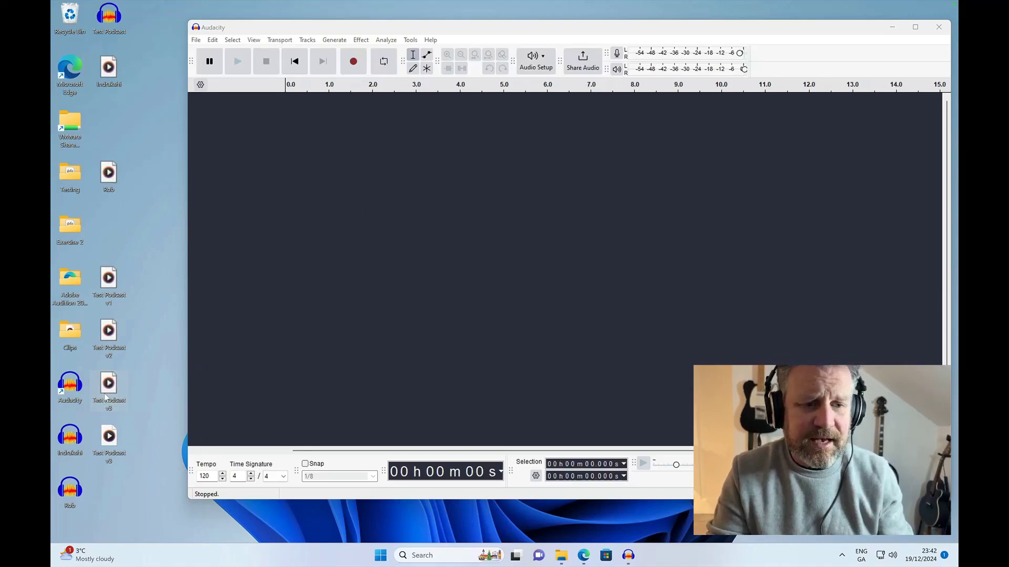
right_click(105, 397)
left_click(148, 311)
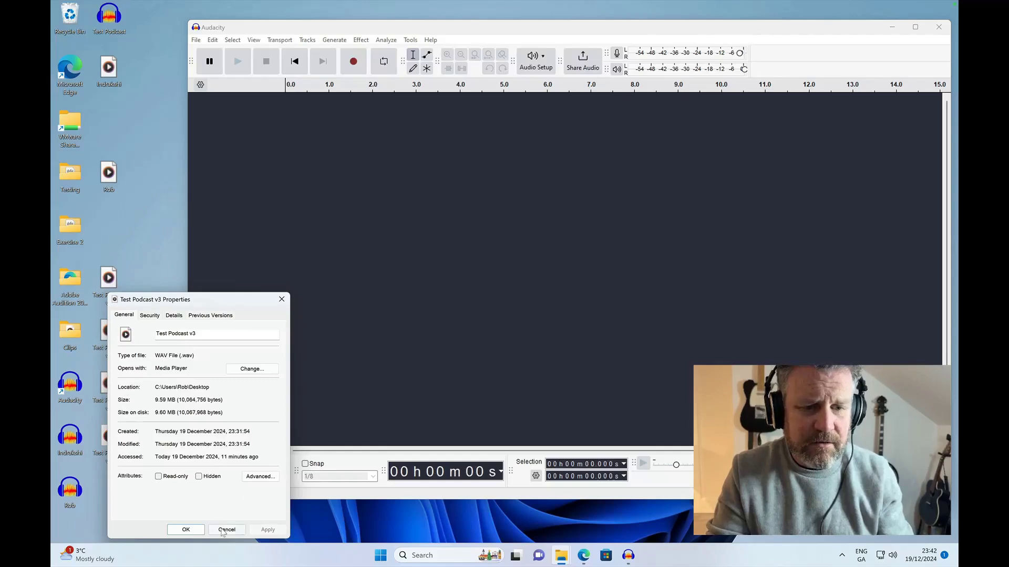
left_click(226, 530)
- Import the Test Podcast v3 file from the desktop as a new track and select the whole clip
left_click_drag(108, 386, 428, 158)
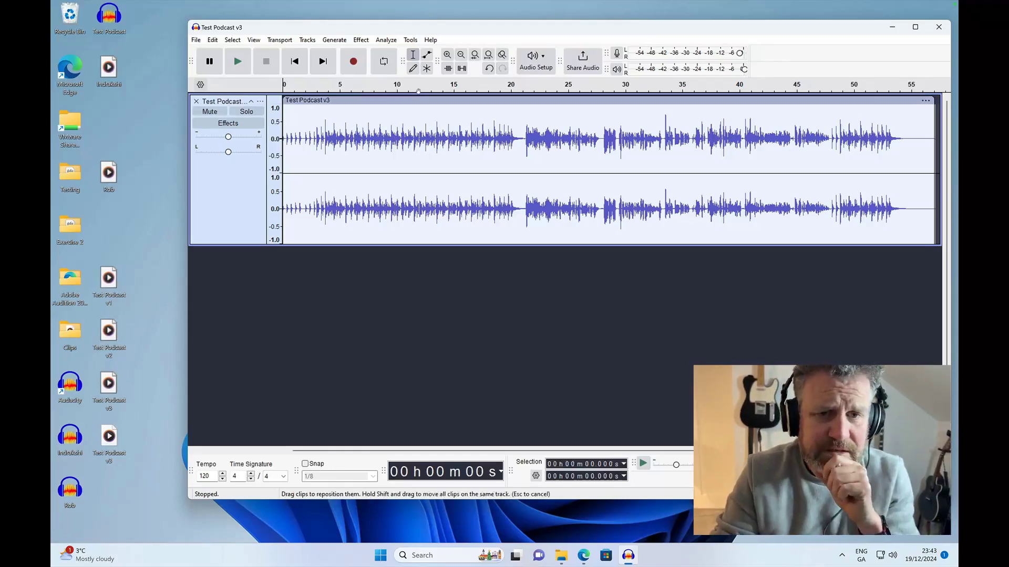
left_click(418, 100)
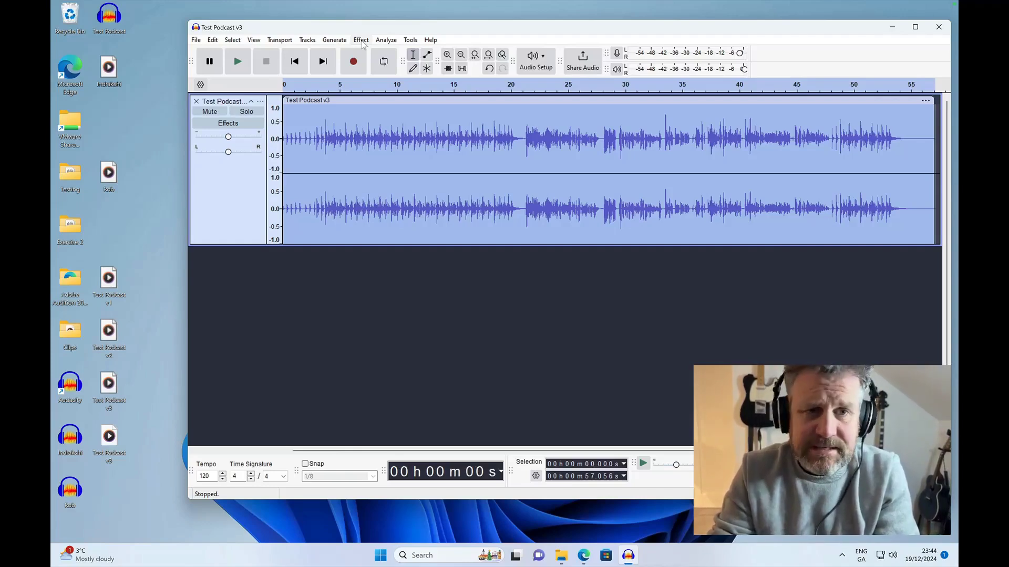
left_click(421, 280)
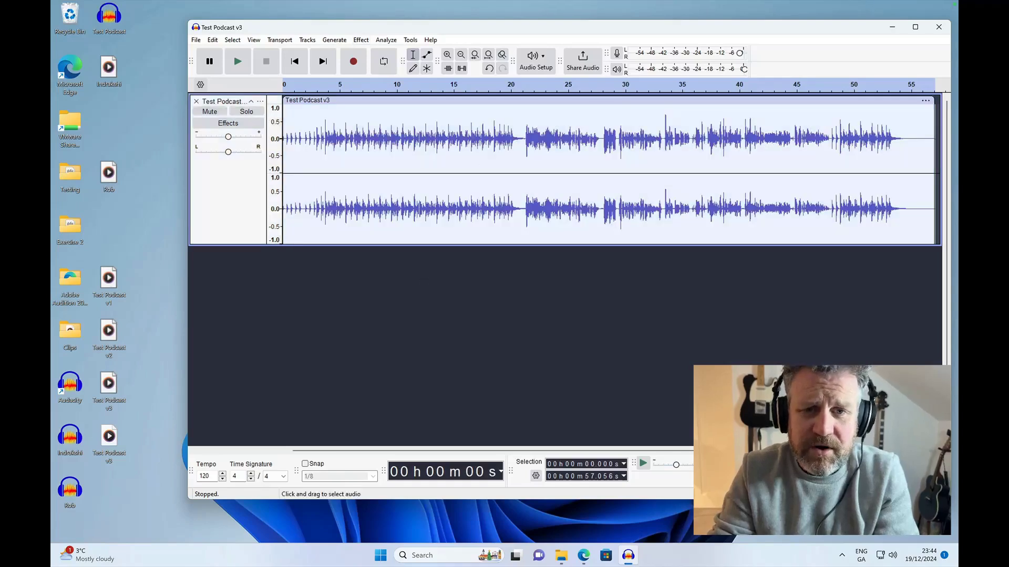
left_click(463, 100)
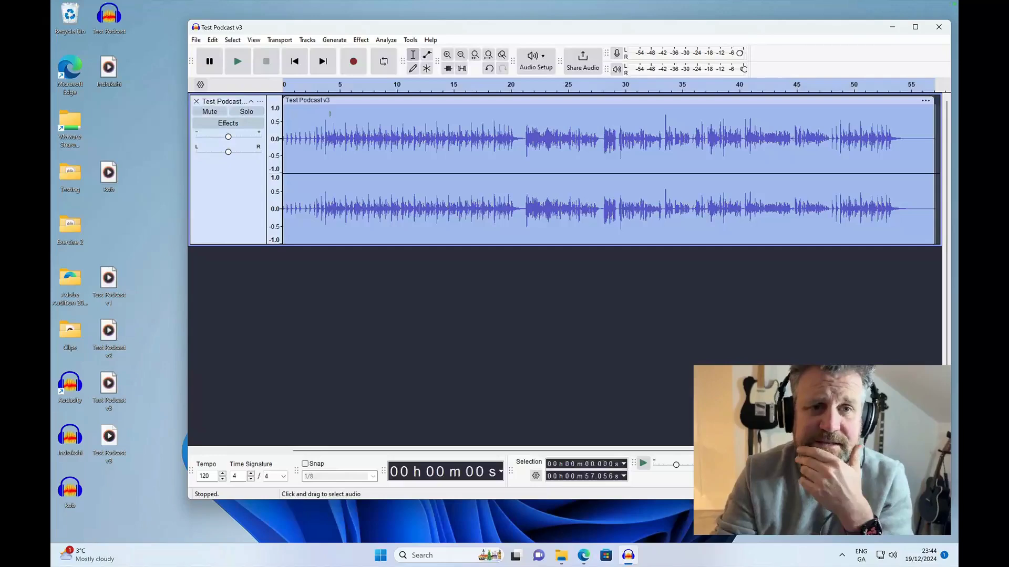
- Try the Compressor effect with the Gentle factory preset on the selected clip, and undo it
left_click(361, 40)
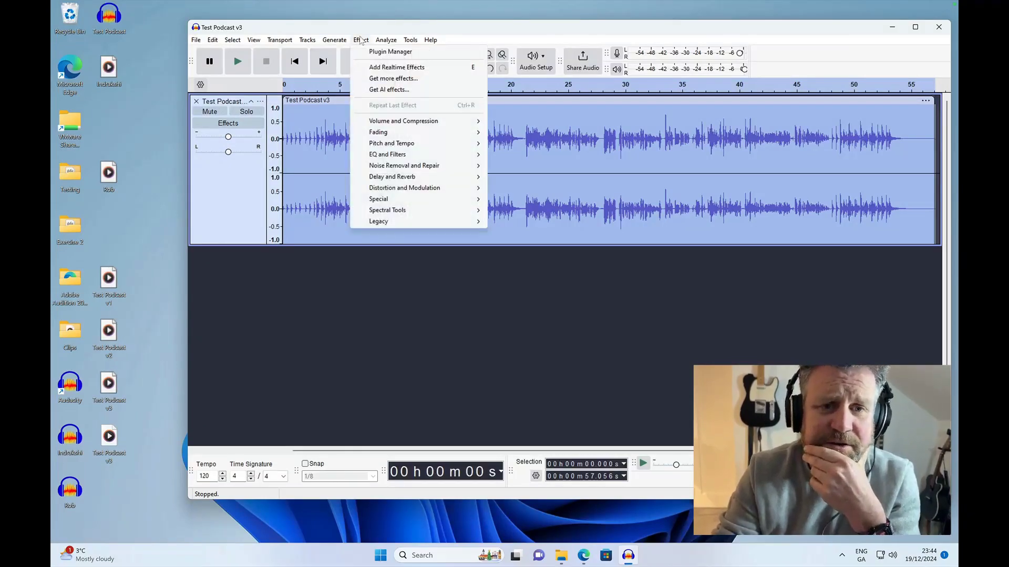
mouse_move(436, 122)
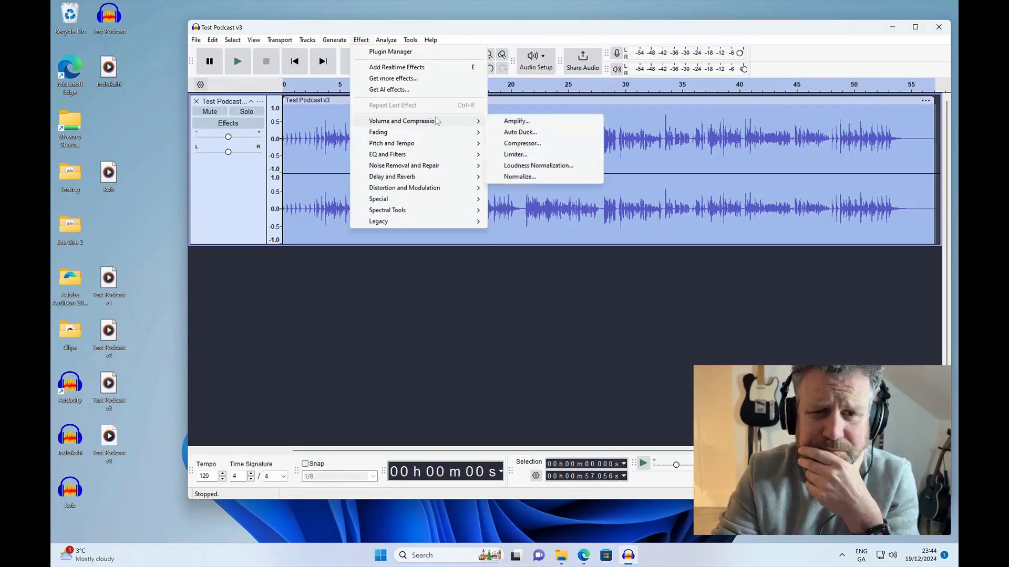
left_click(522, 143)
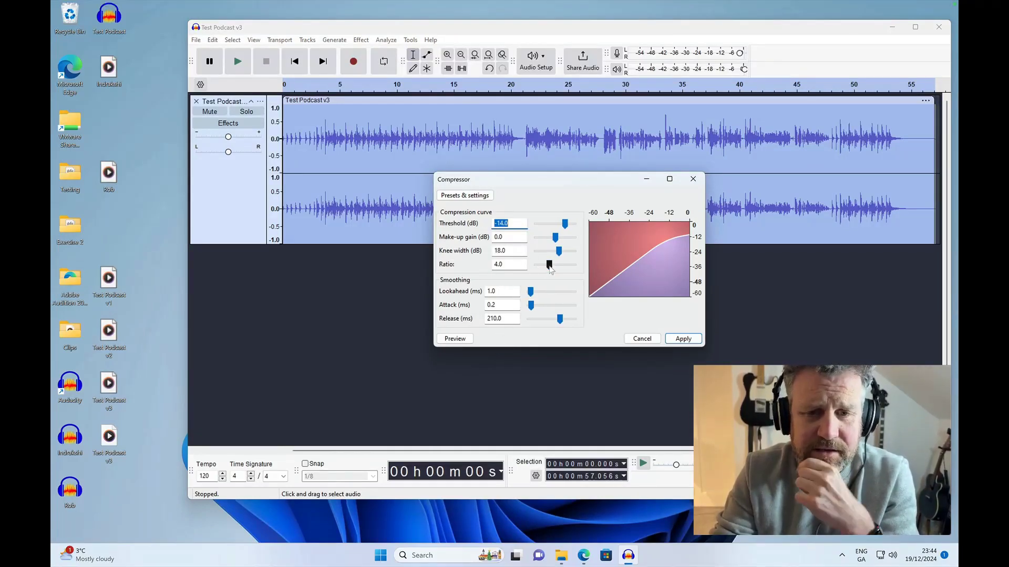
left_click(475, 199)
left_click(476, 199)
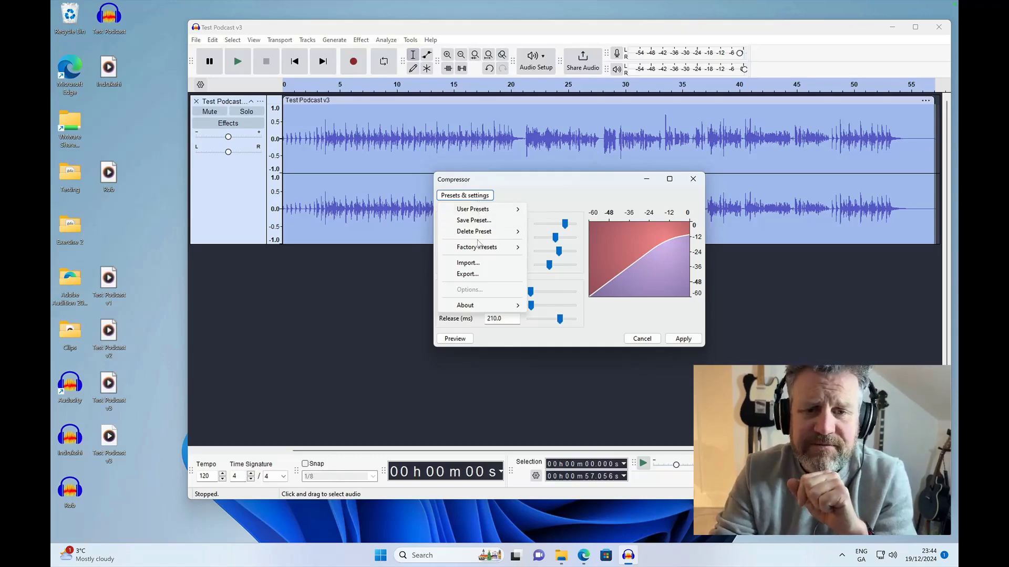
mouse_move(477, 249)
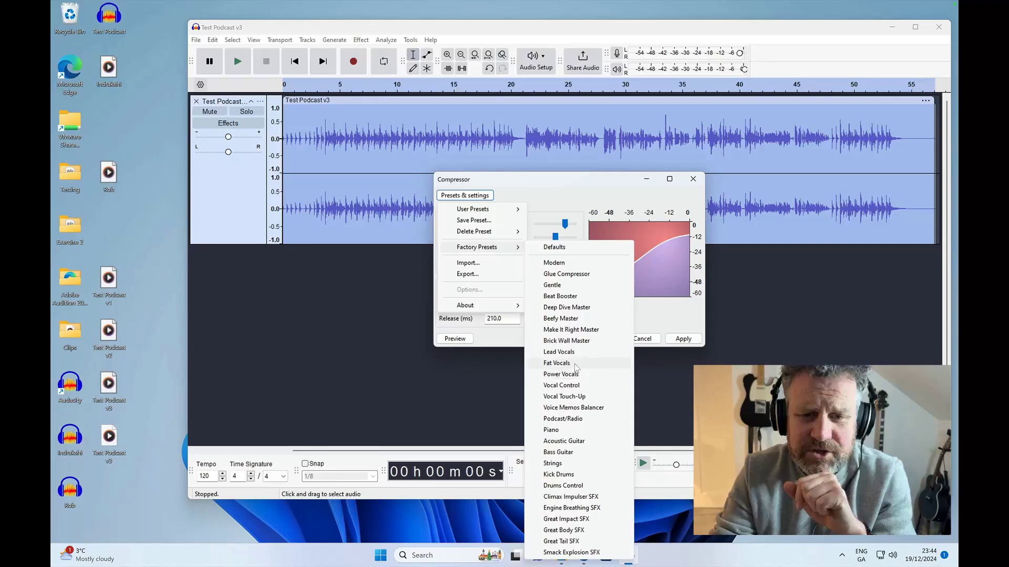
left_click(556, 286)
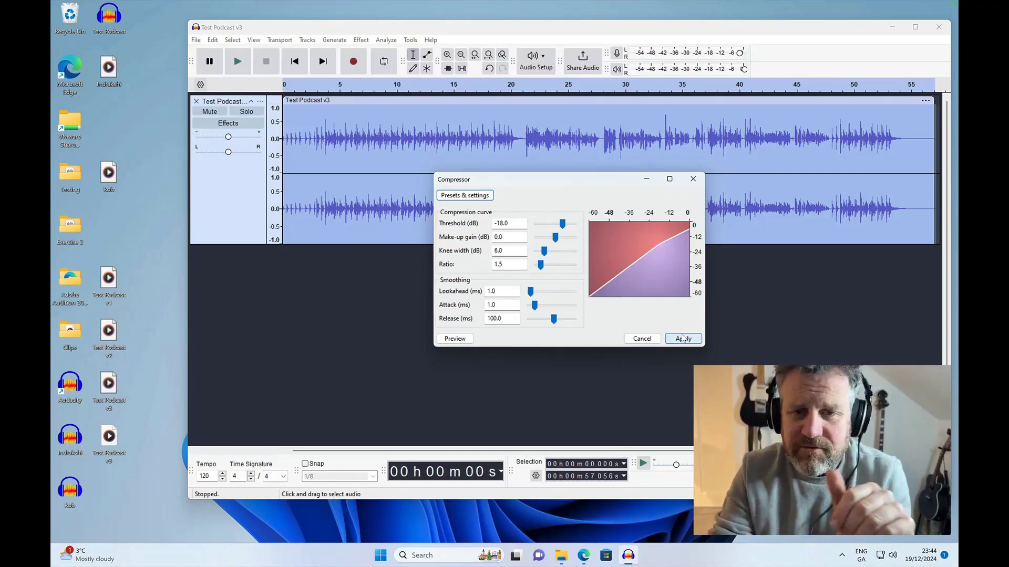
left_click_drag(590, 181, 546, 256)
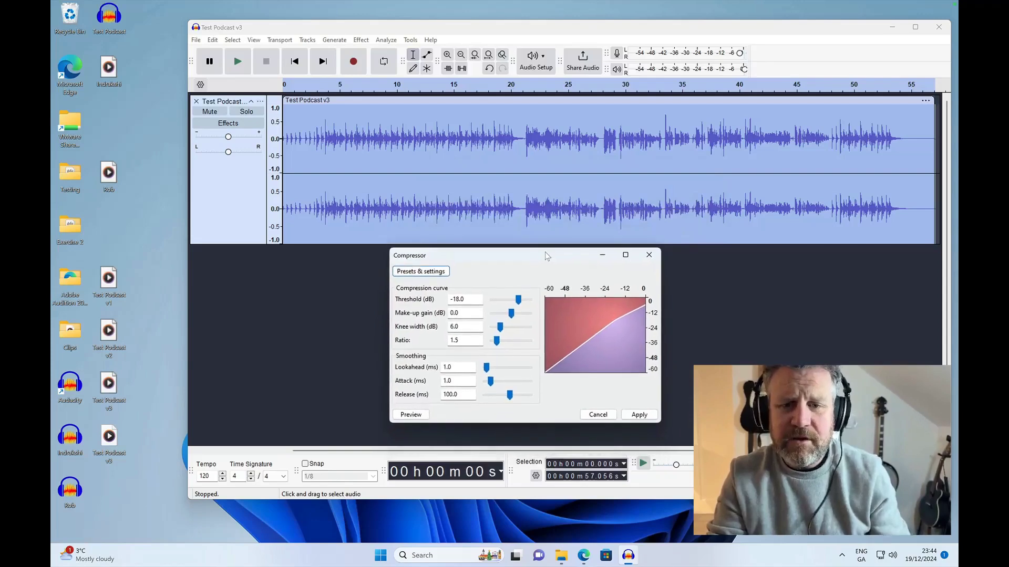
left_click(633, 415)
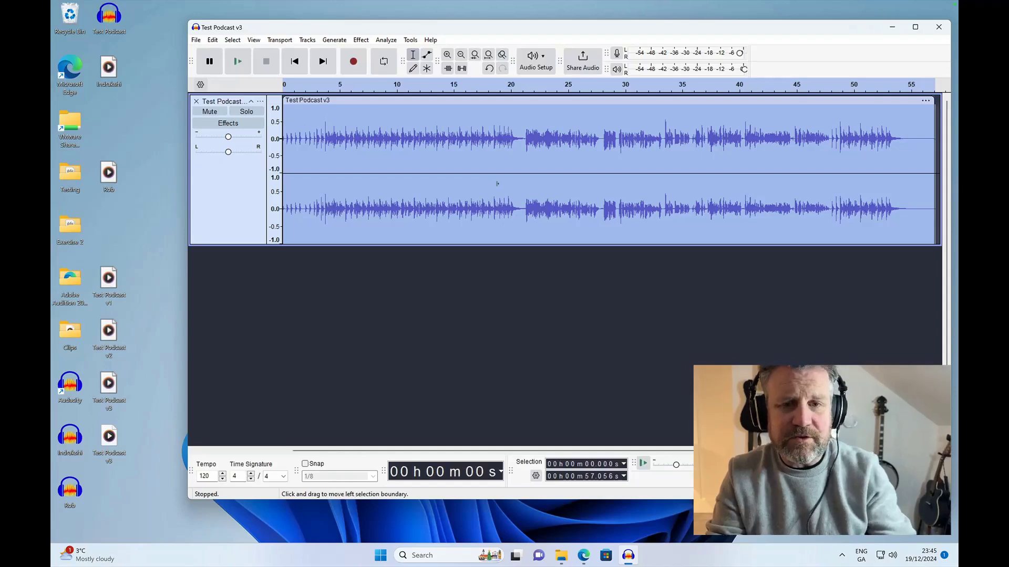
key("ctrl+z")
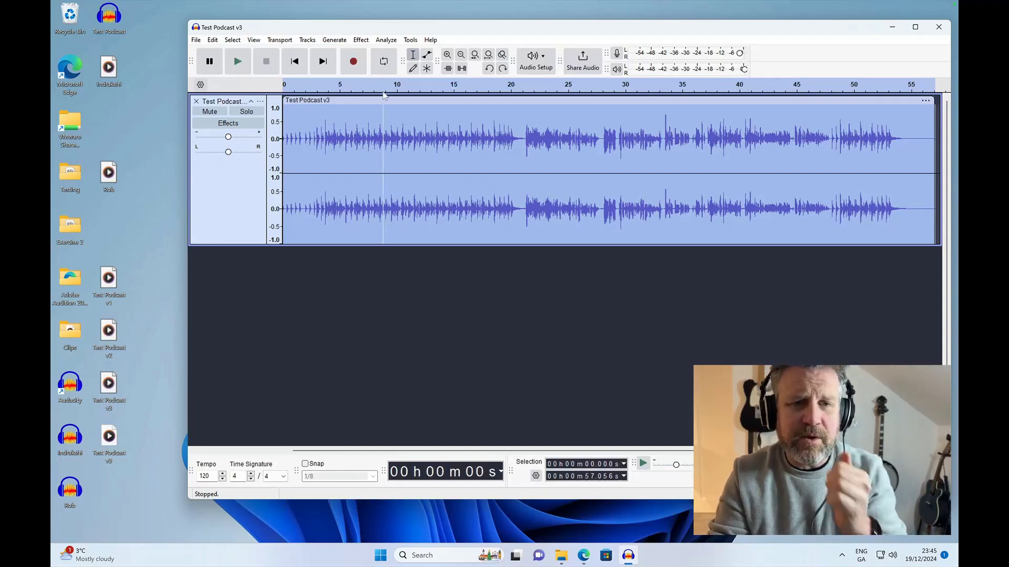
- Apply the Compressor effect to the whole clip using the Modern factory preset
left_click(361, 40)
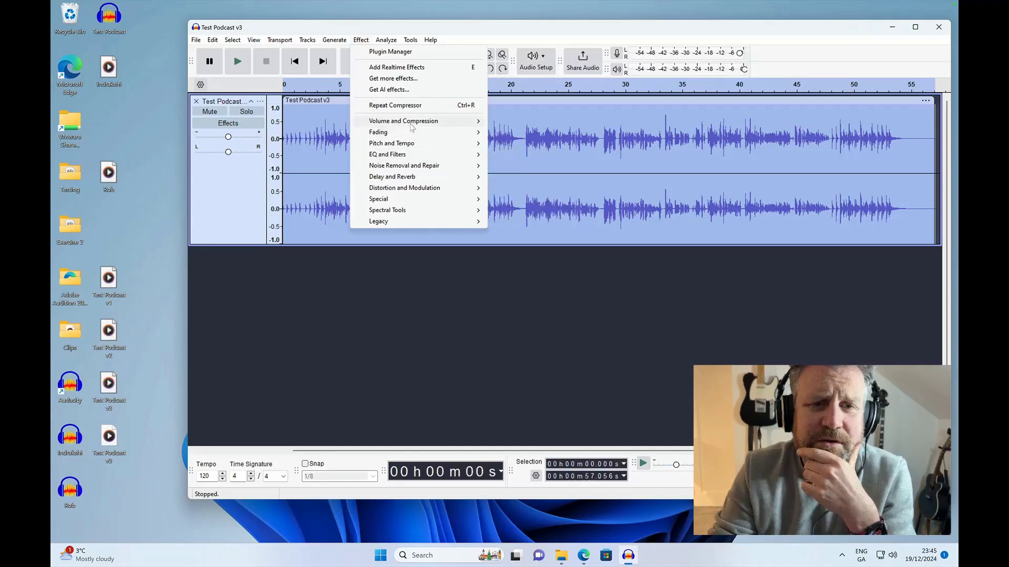
mouse_move(412, 127)
left_click(524, 144)
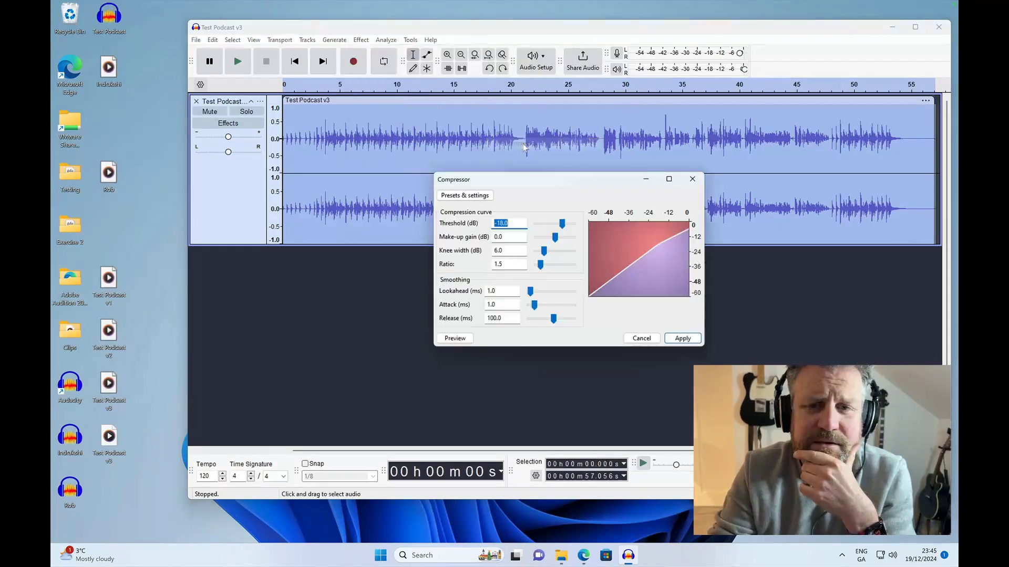
left_click(464, 196)
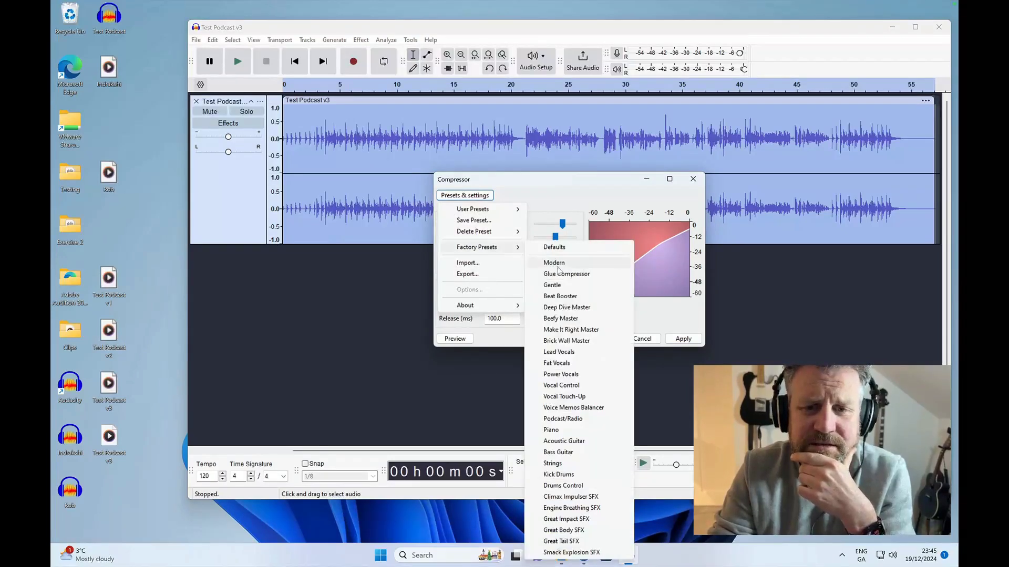
left_click(557, 265)
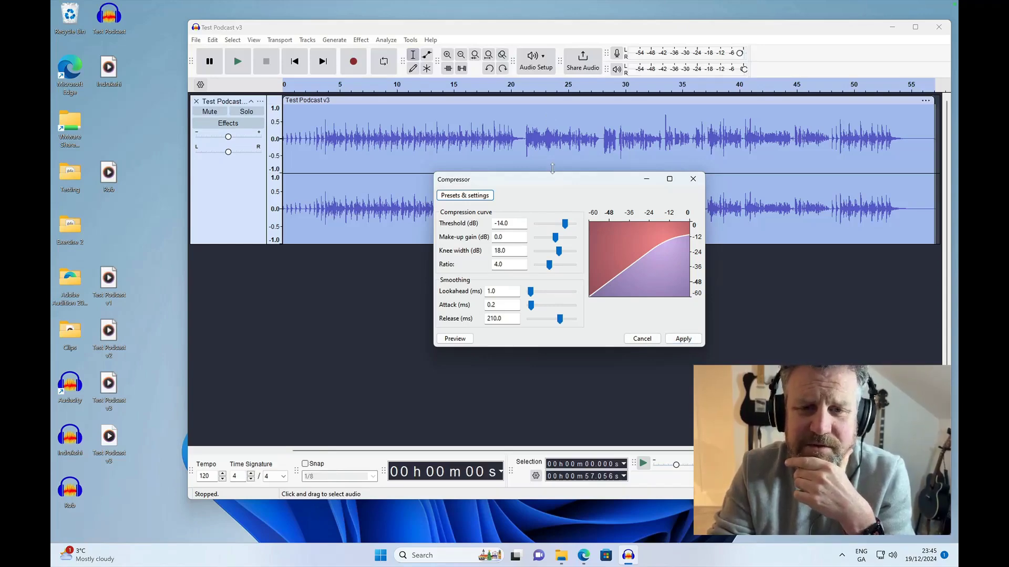
left_click_drag(557, 179, 512, 255)
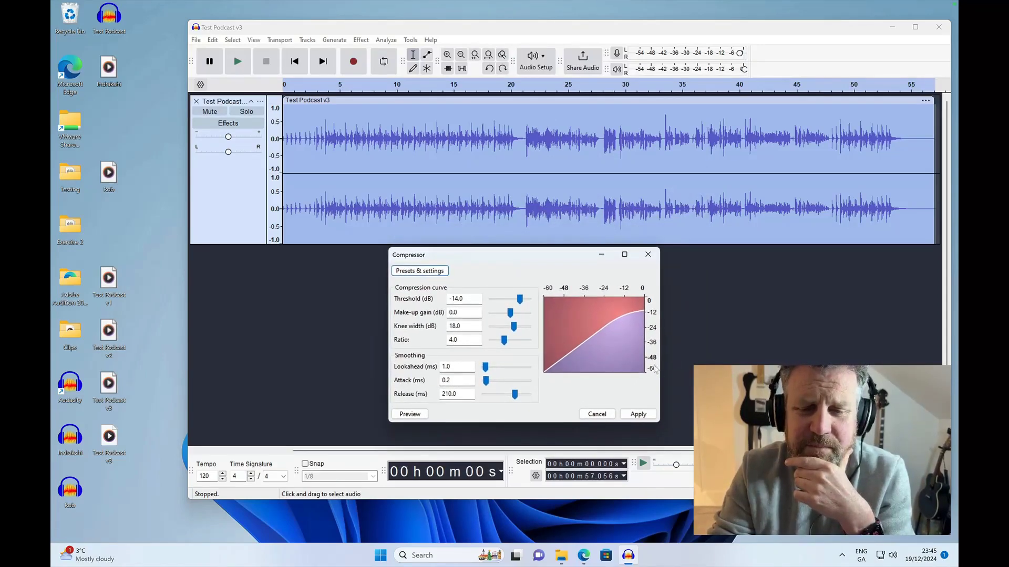
left_click(632, 414)
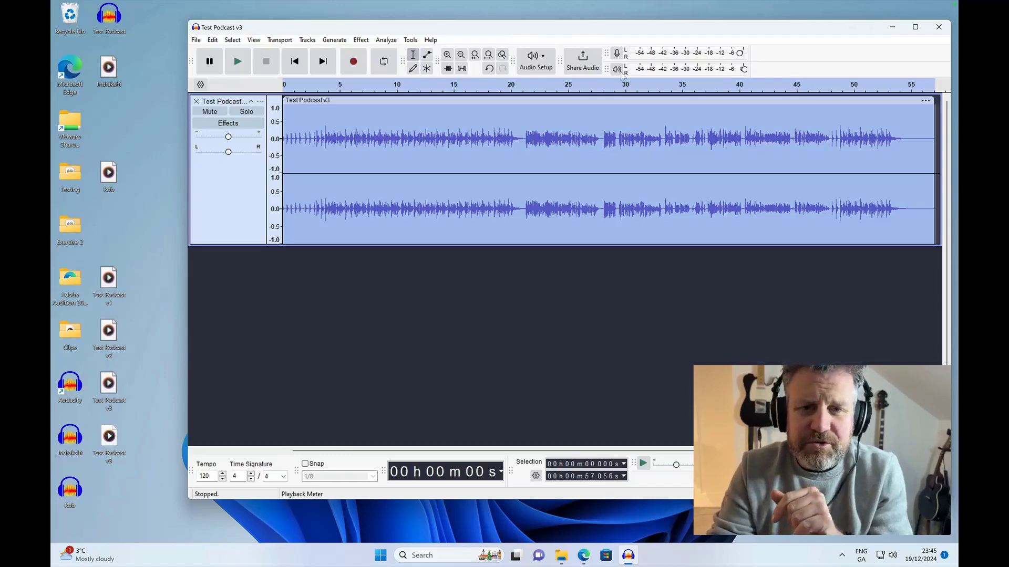
- Listen to short passages of the compressed clip, starting at about 19 seconds and at about 11 seconds
left_click(500, 87)
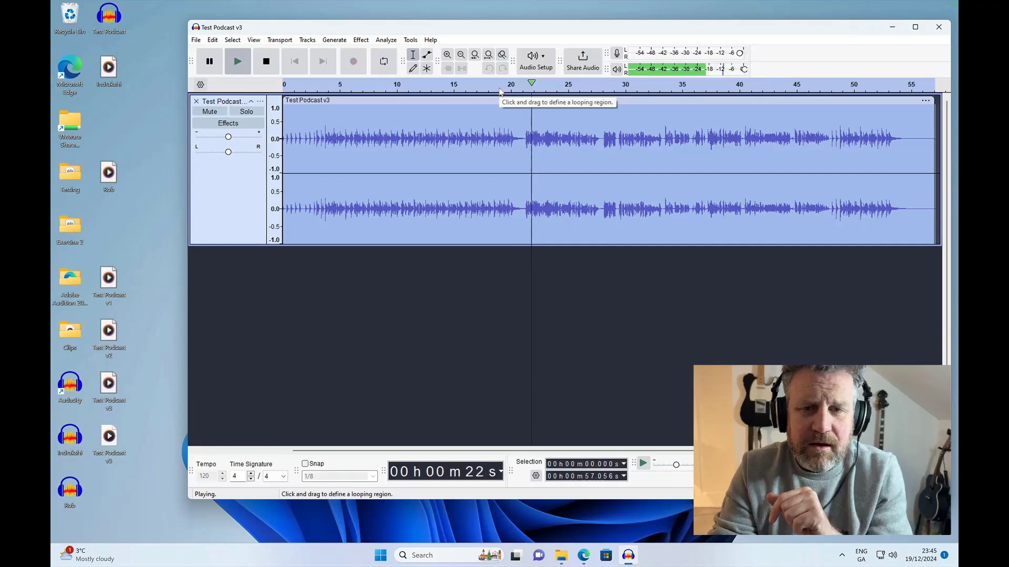
key("space")
left_click(414, 87)
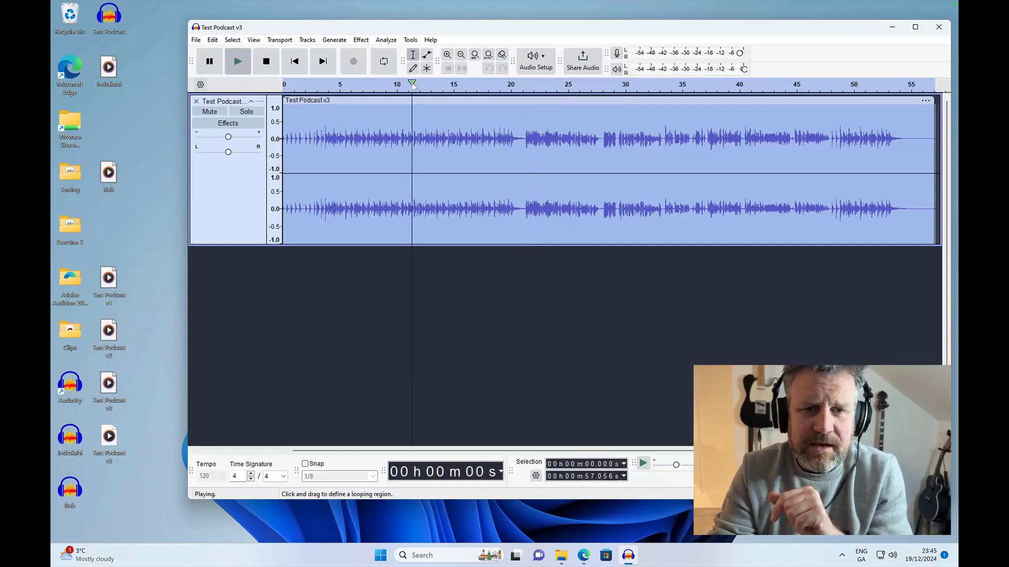
key("space")
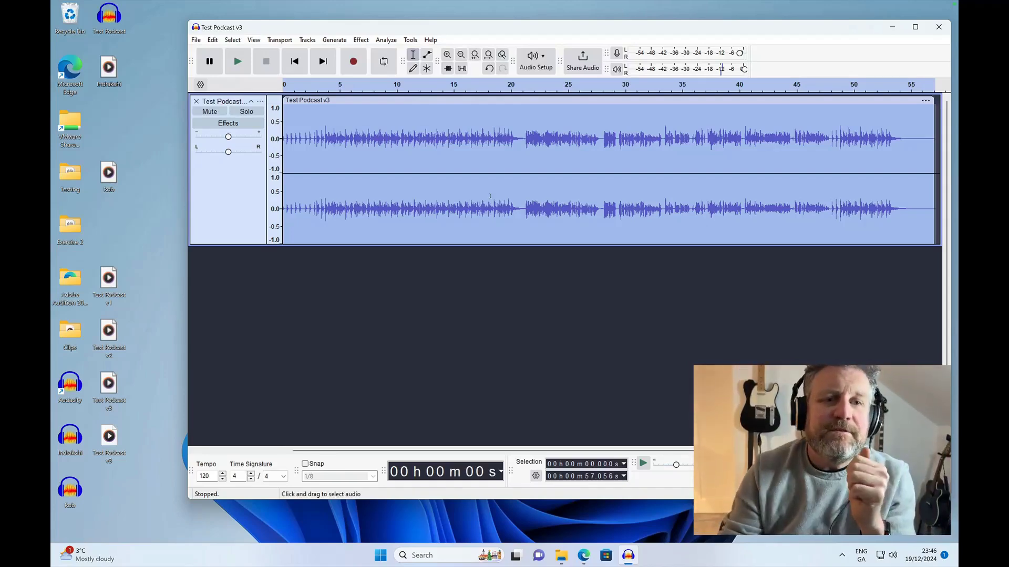
- Normalize the clip's peak amplitude to -3.0 dB with DC offset removal on and both stereo channels treated together
left_click(362, 40)
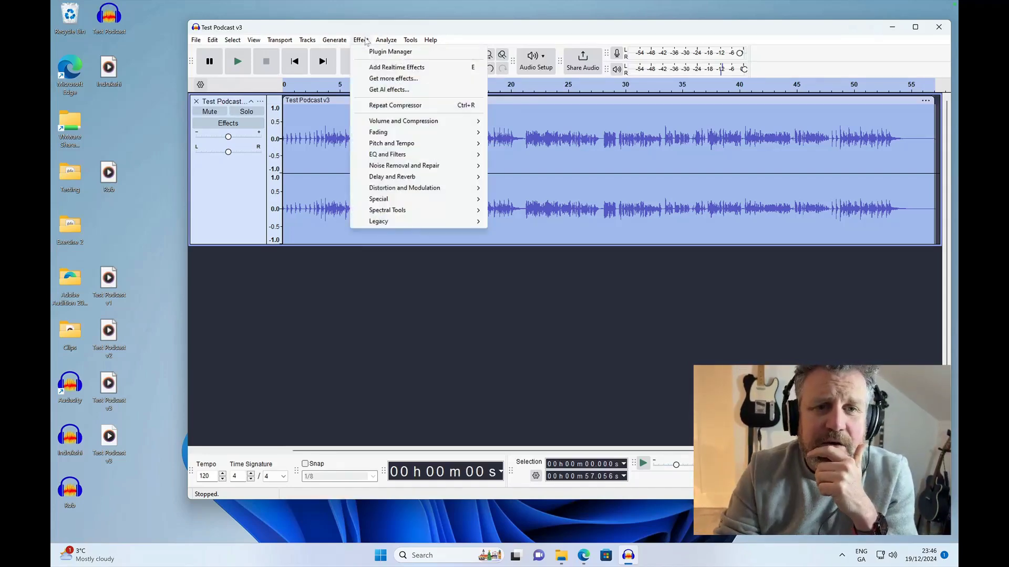
mouse_move(425, 124)
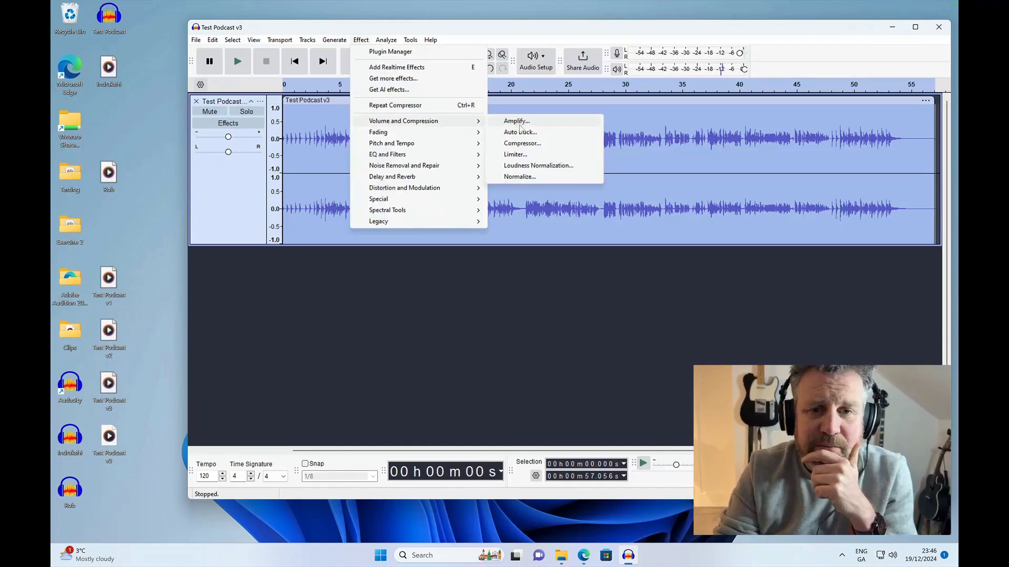
left_click(512, 178)
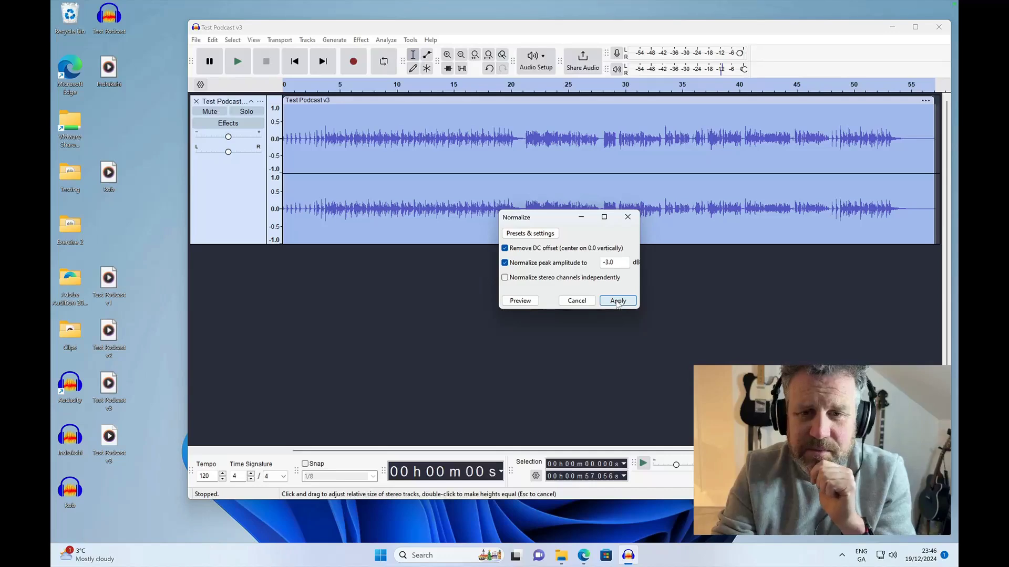
left_click(617, 301)
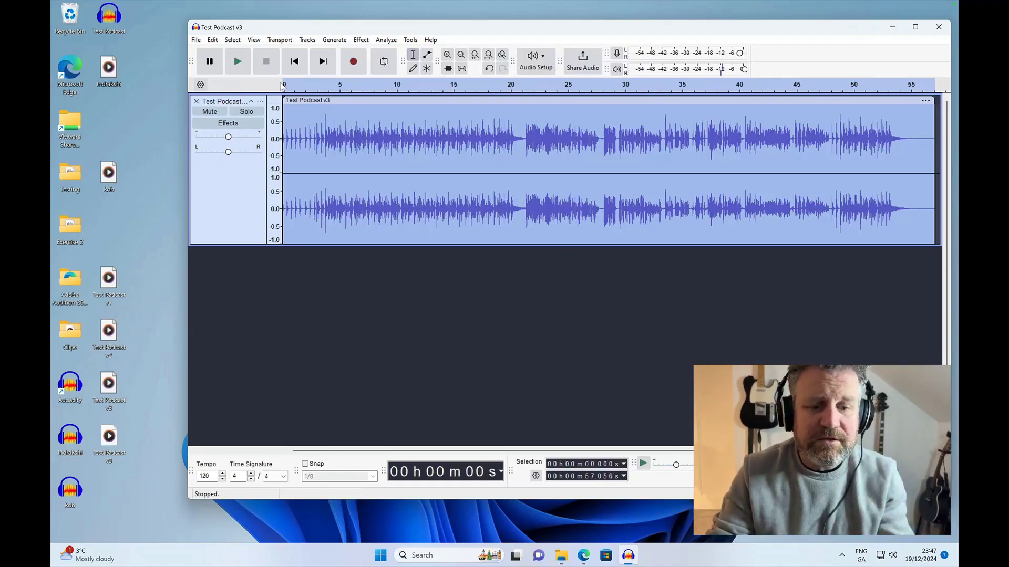
- Open the audio export settings and name the file "Test Podcast v4.mp3", keeping the MP3 Files format
left_click(198, 41)
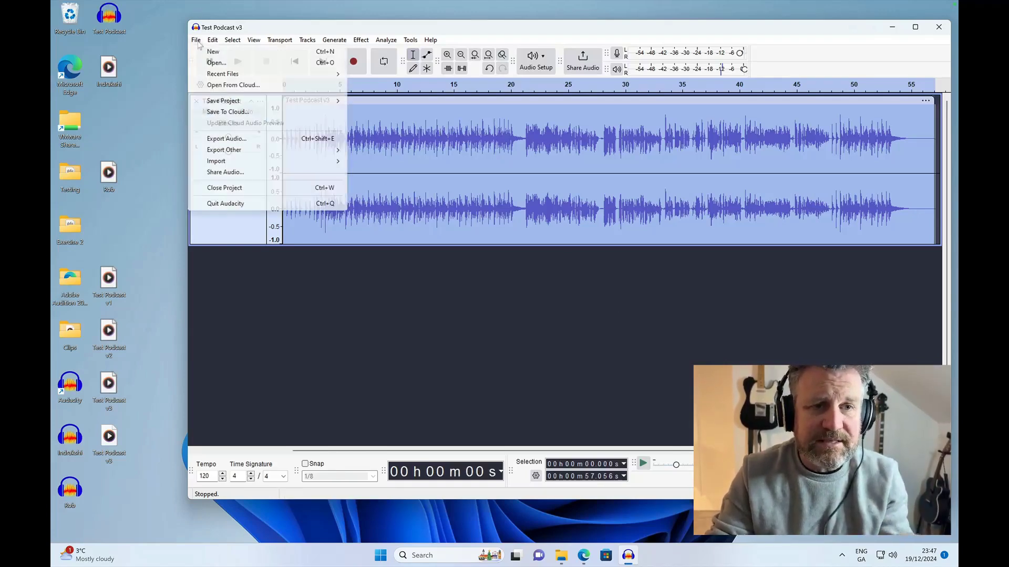
left_click(229, 139)
left_click(521, 168)
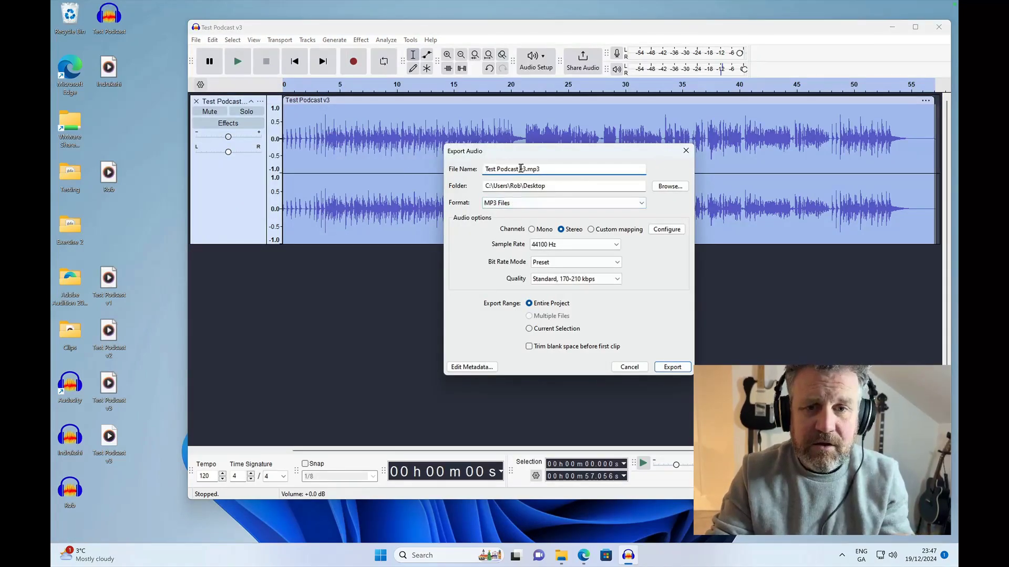
key("Delete")
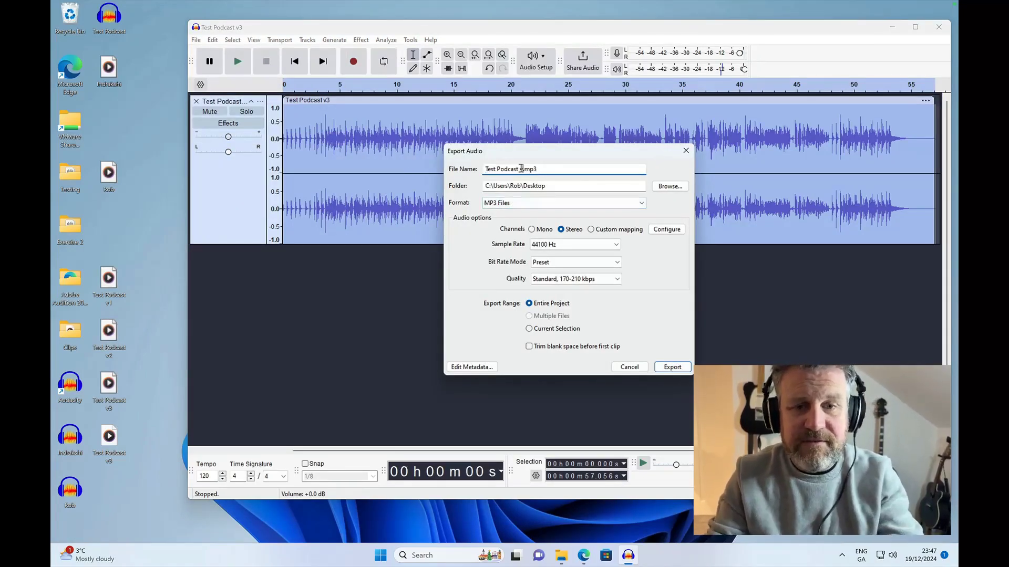
type("4")
left_click(546, 202)
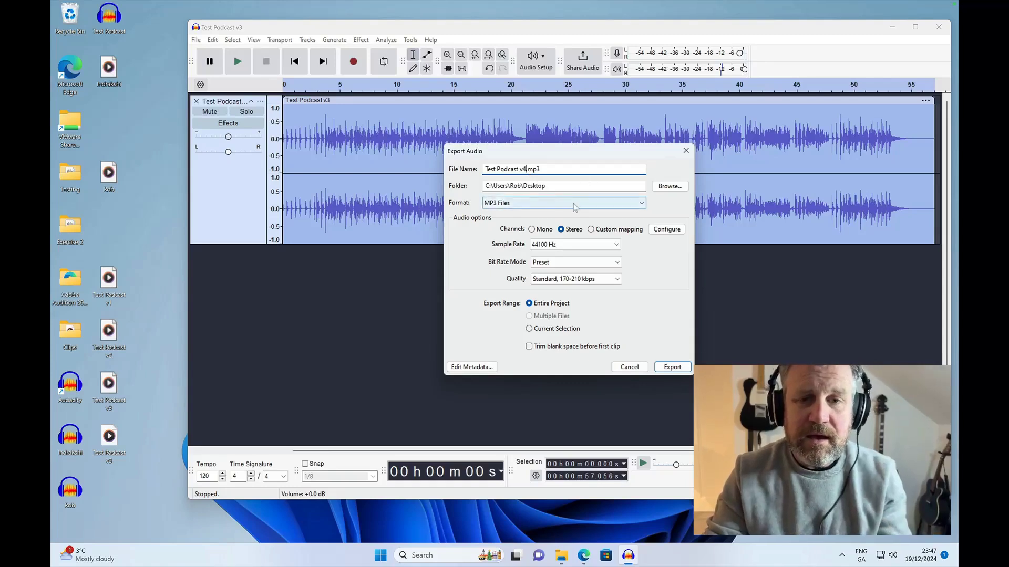
left_click(566, 169)
- Change the export file name to "Test Podcast - FINAL"
left_click(522, 168)
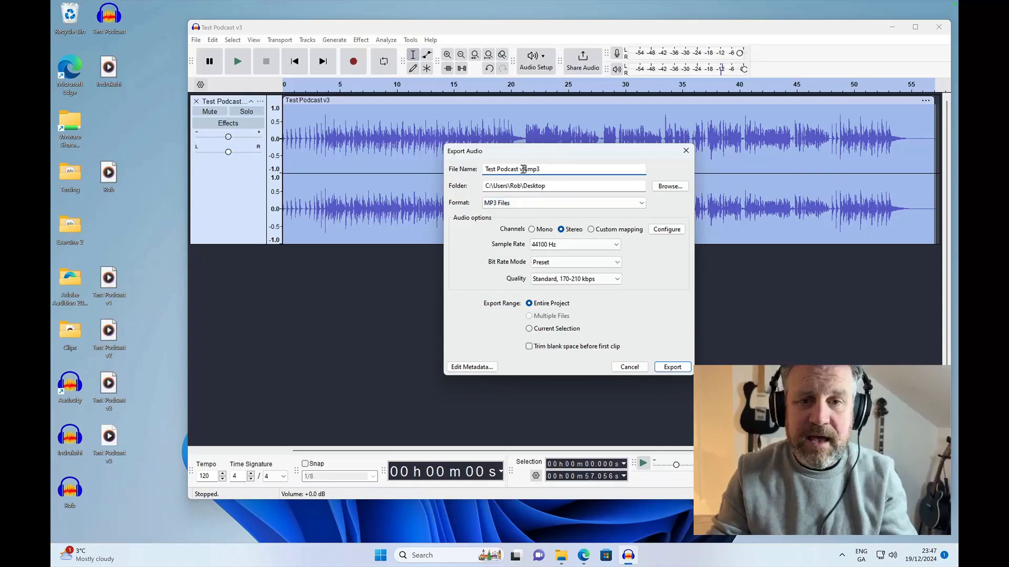
key("BackSpace")
key("BackSpace")
type("- Fi")
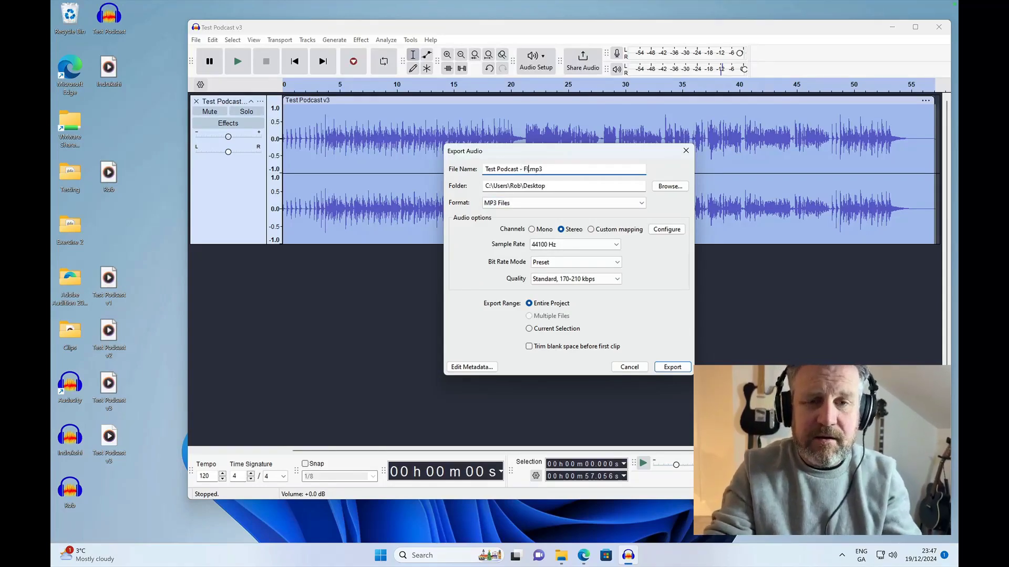
type("NAL")
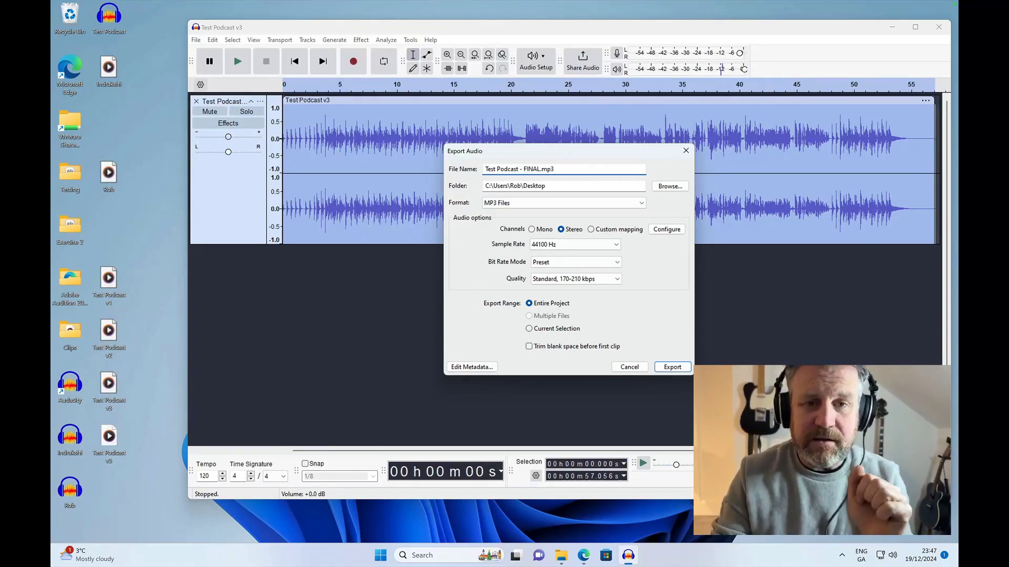
- Export the entire project in WAV (Microsoft) format and move the exported file into an empty column on the desktop
left_click(560, 203)
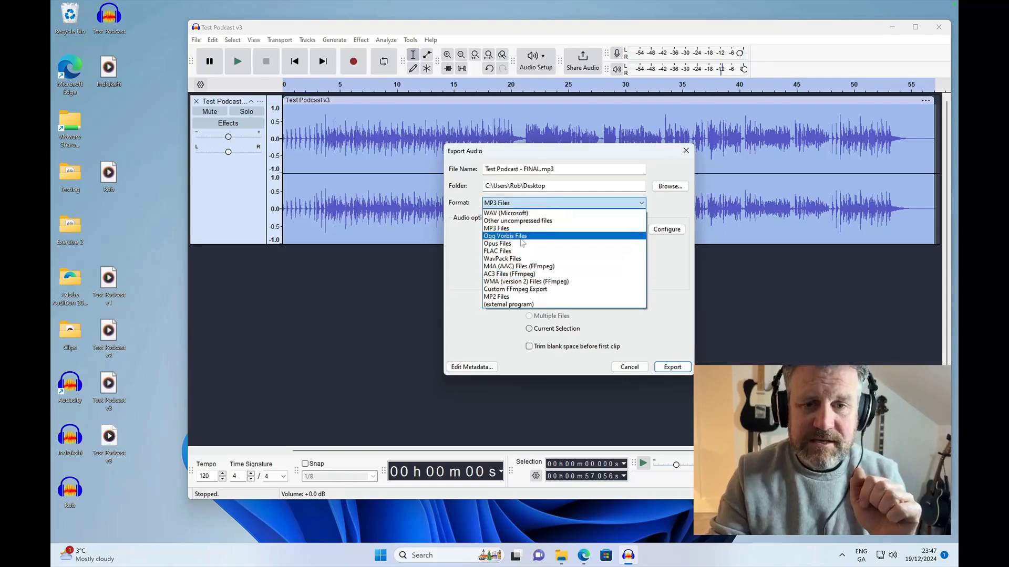
left_click(518, 213)
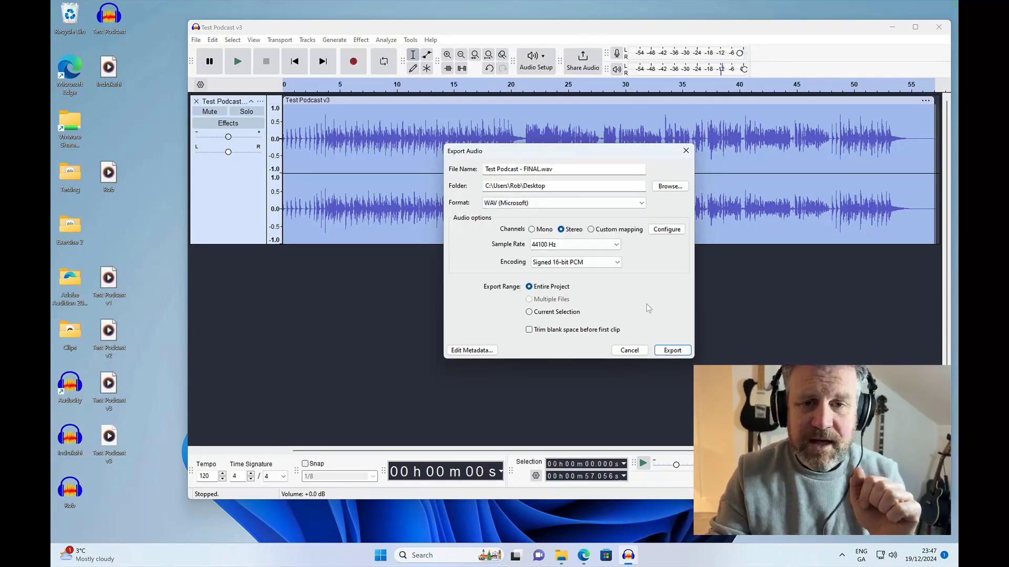
left_click(667, 351)
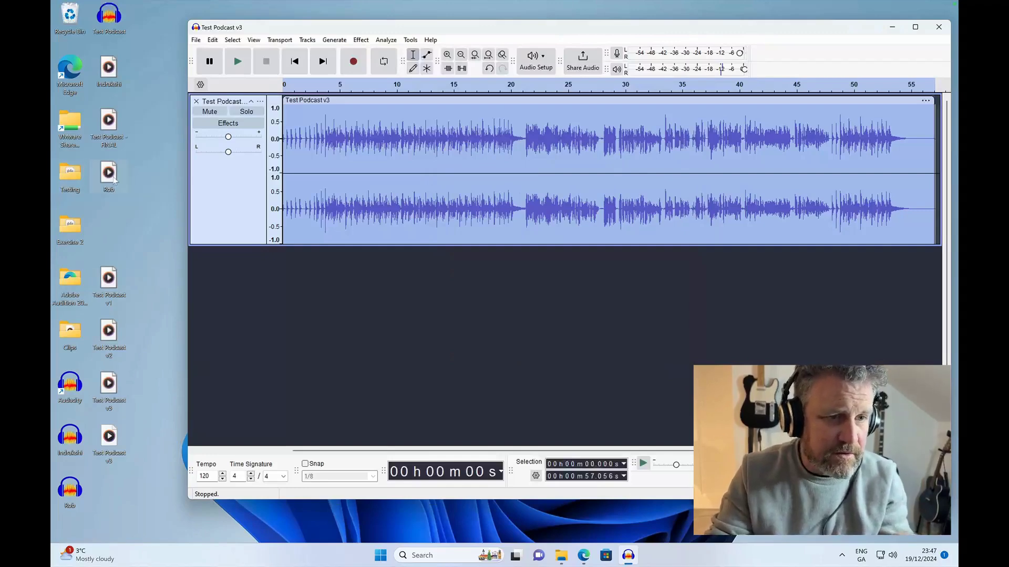
left_click_drag(109, 122, 149, 123)
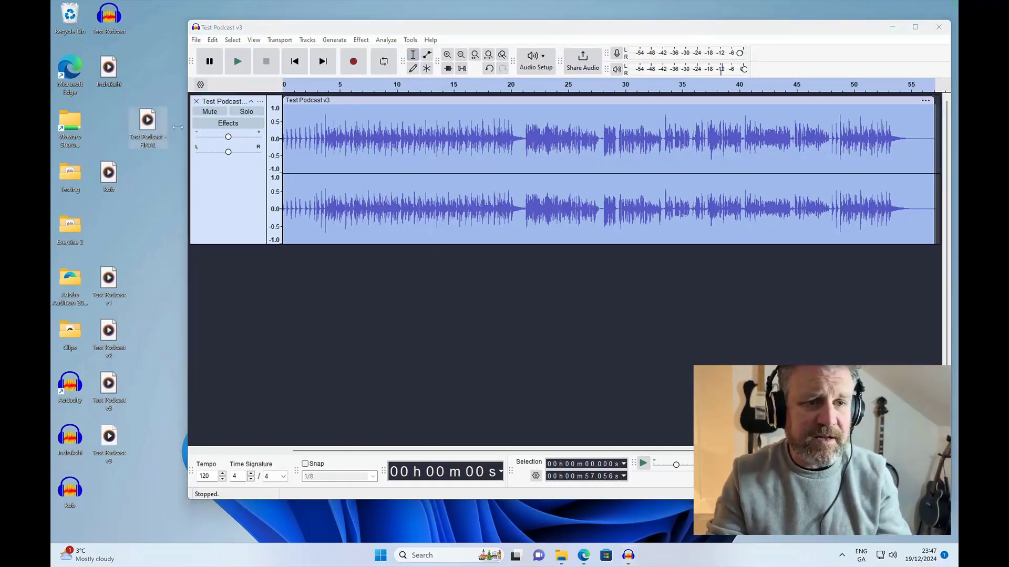
- Export the entire project in MP3 Files format as "Test Podcast v3.mp3", replacing the existing file on the desktop
left_click(197, 42)
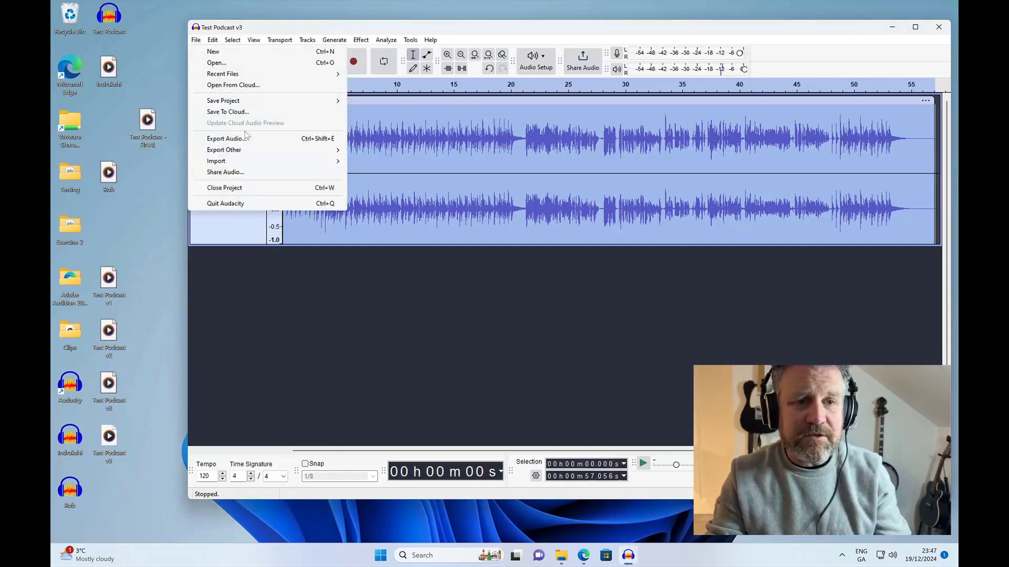
left_click(227, 138)
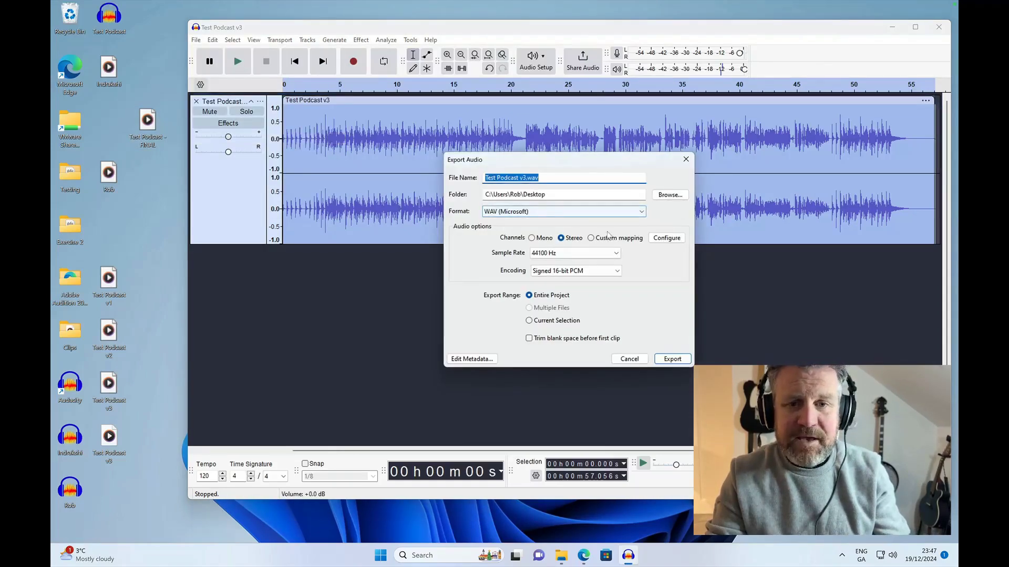
left_click(604, 211)
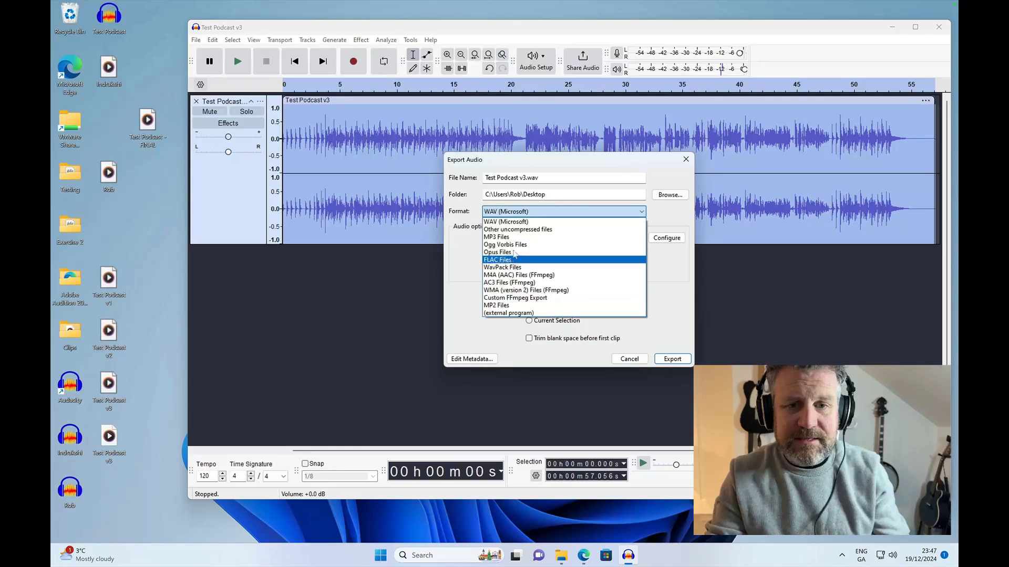
left_click(509, 237)
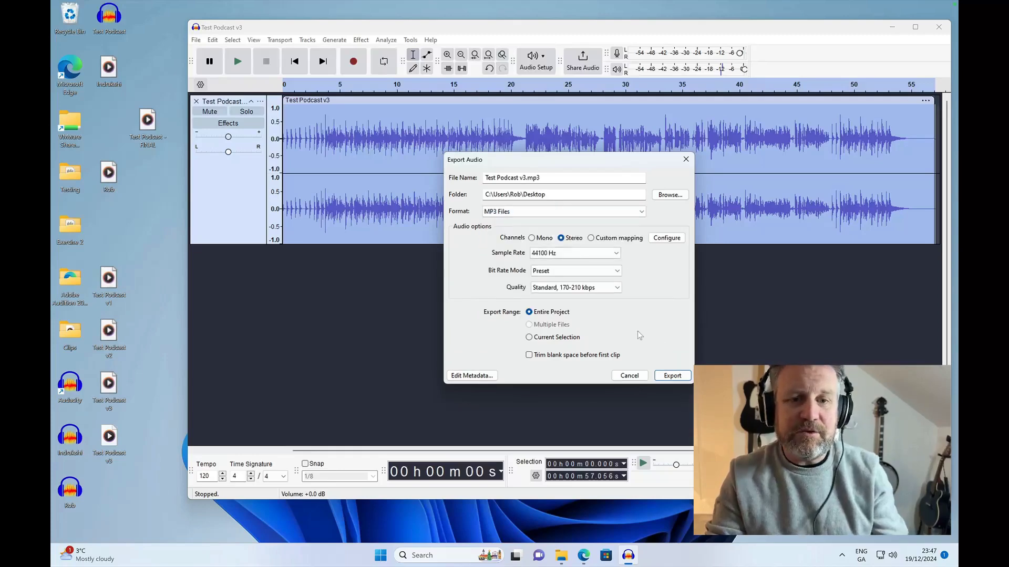
left_click(672, 376)
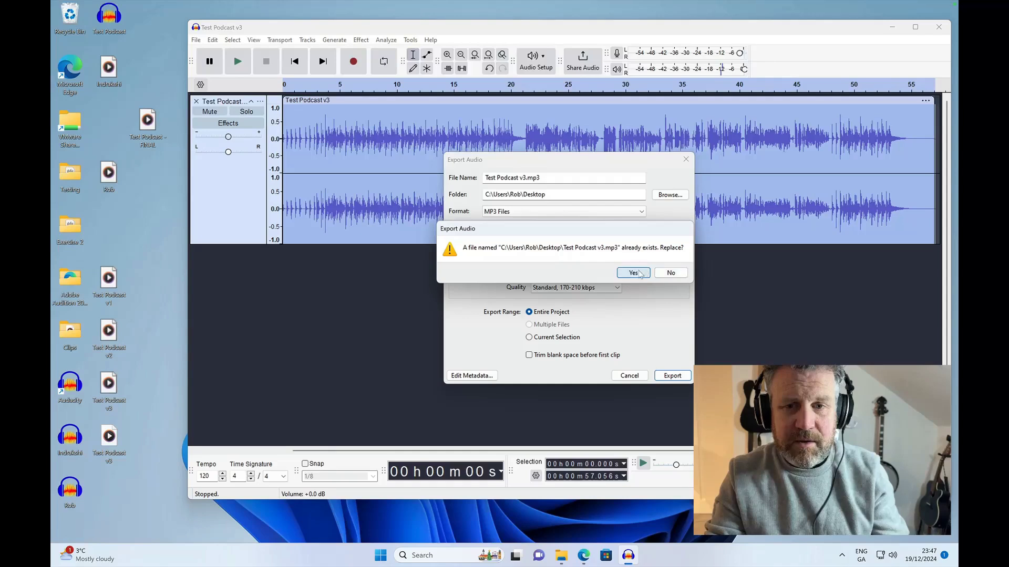
left_click(633, 273)
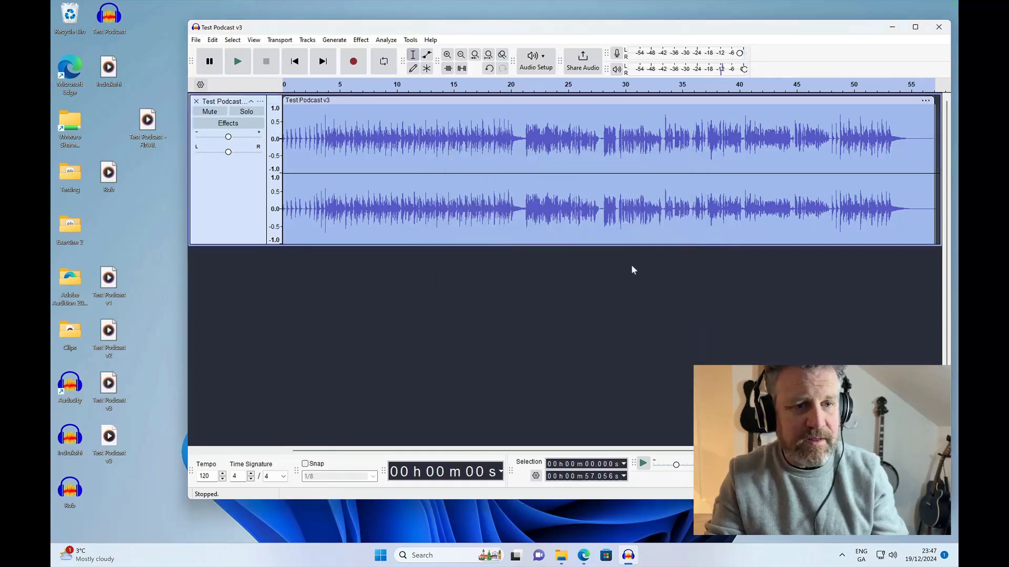
- Move the Audacity window aside to check the desktop for the exported MP3, and put the window back
left_click(156, 199)
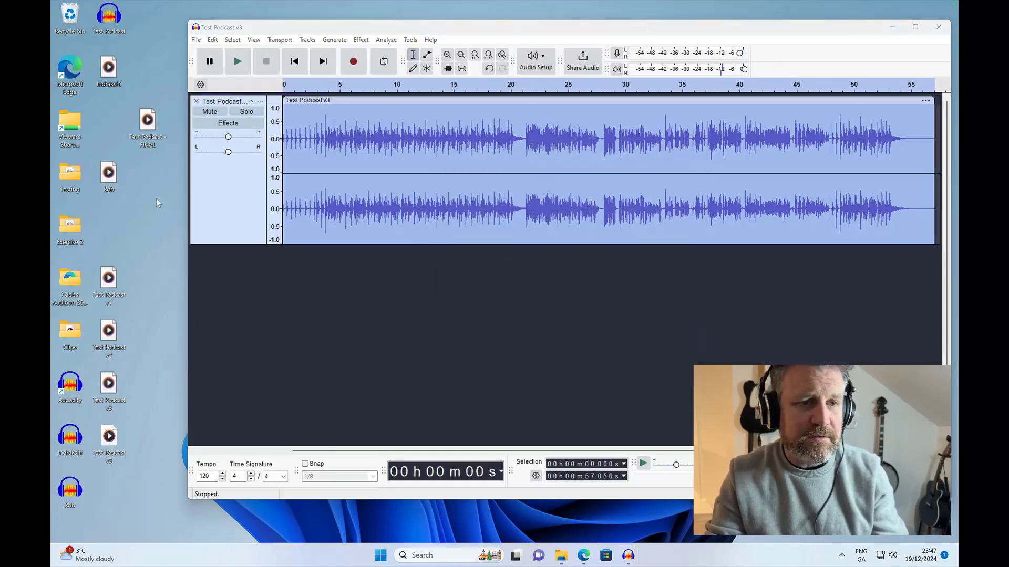
left_click_drag(330, 29, 388, 97)
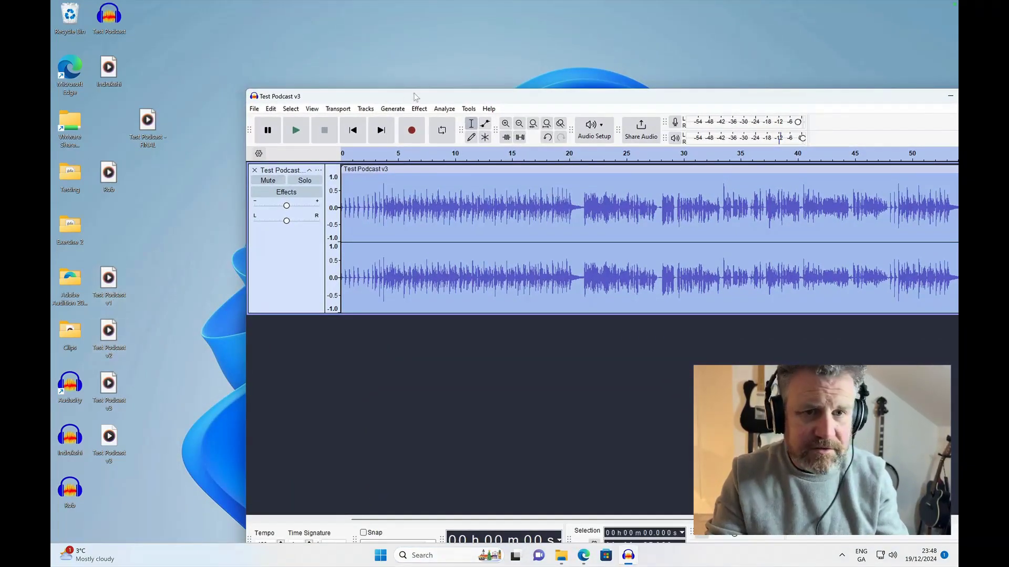
left_click_drag(415, 97, 353, 34)
- Export the project in MP3 format as "Test Podcast - FINAL.mp3" and place the file directly below the WAV version on the desktop
left_click(195, 43)
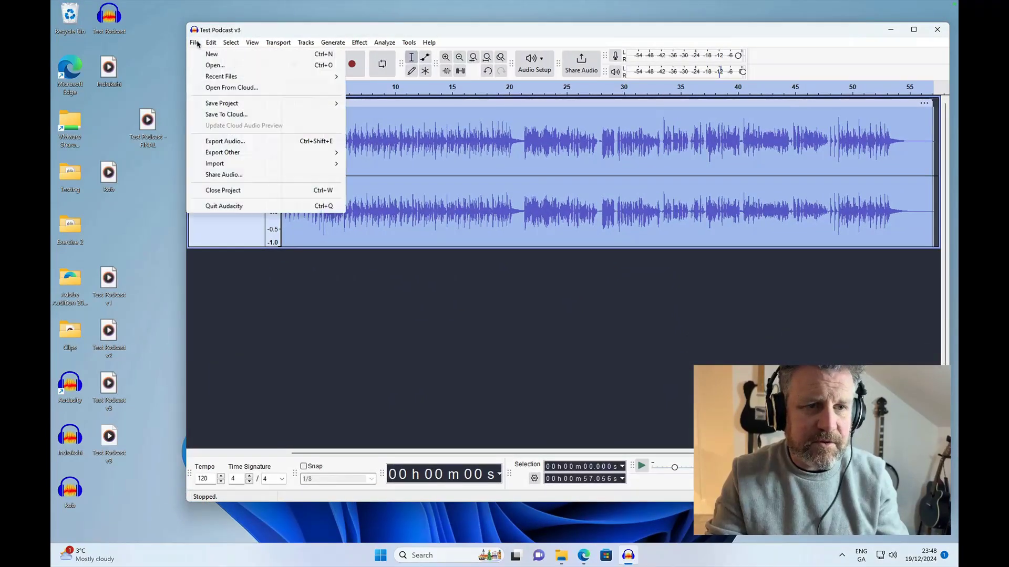
left_click(225, 140)
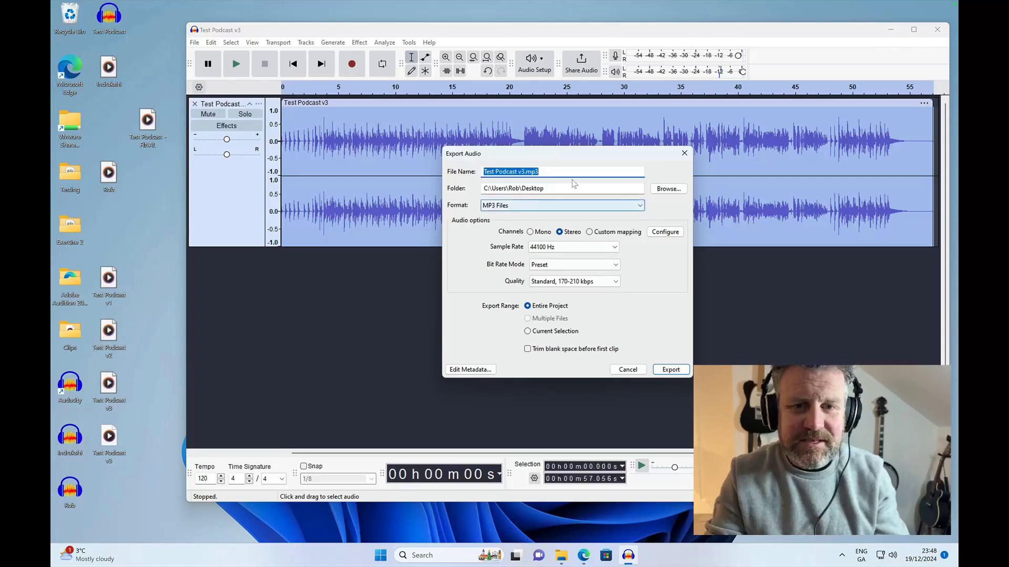
left_click(570, 173)
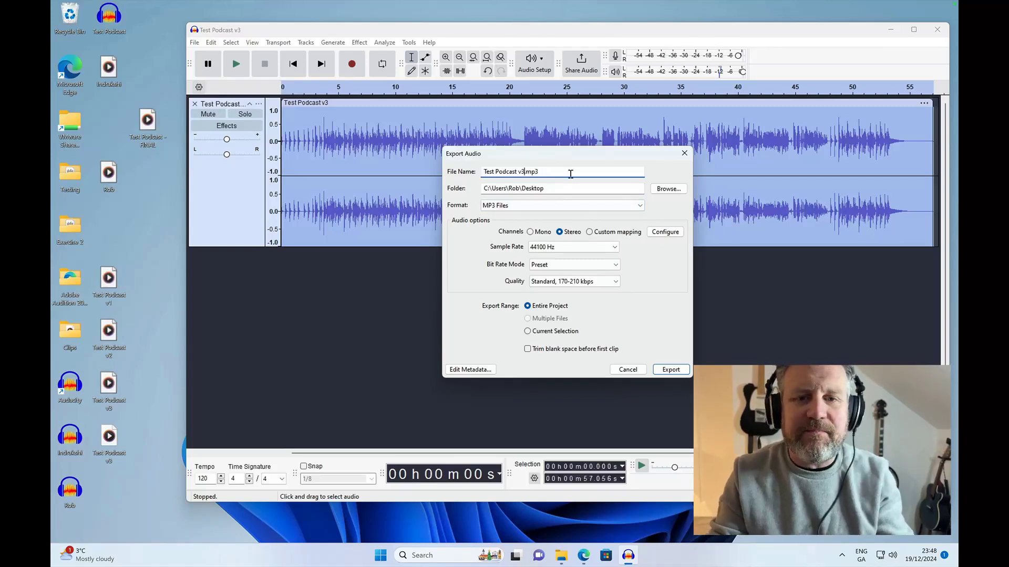
key("BackSpace")
key("BackSpace")
type("- Fi")
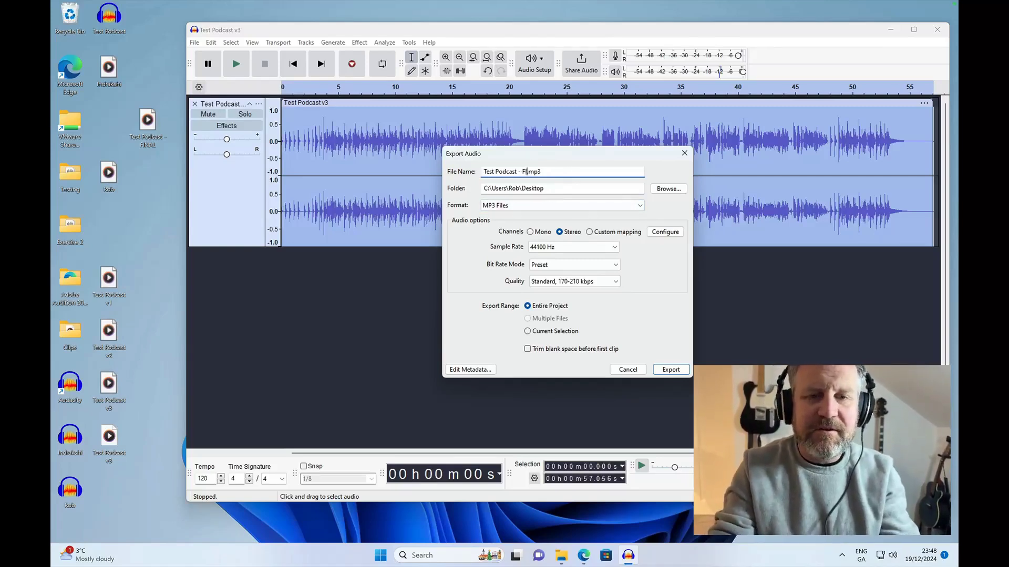
type("NAL")
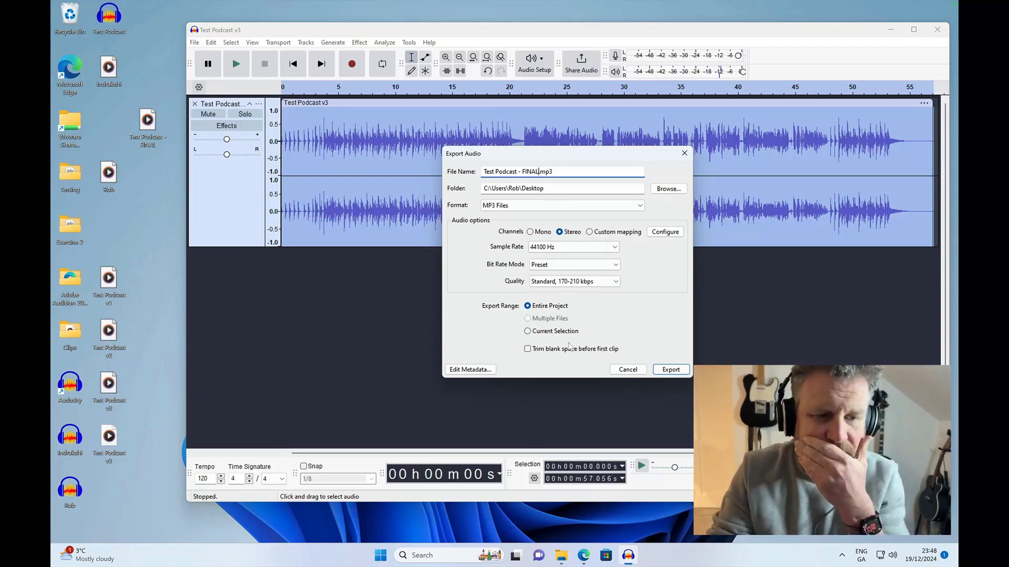
left_click(671, 370)
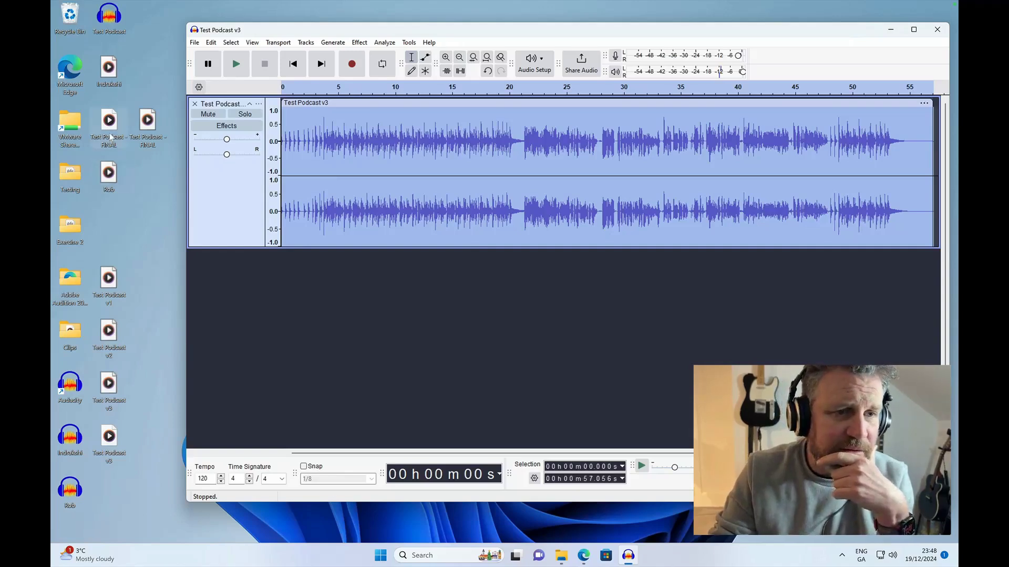
left_click_drag(110, 137, 152, 189)
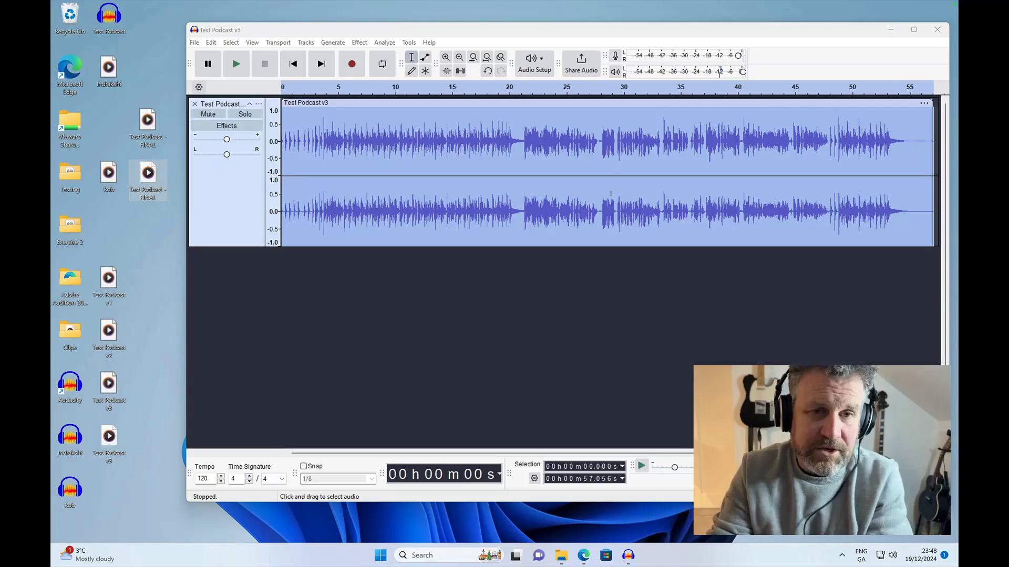
- Apply the Change Pitch effect to the whole clip with a raised pitch
left_click(436, 152)
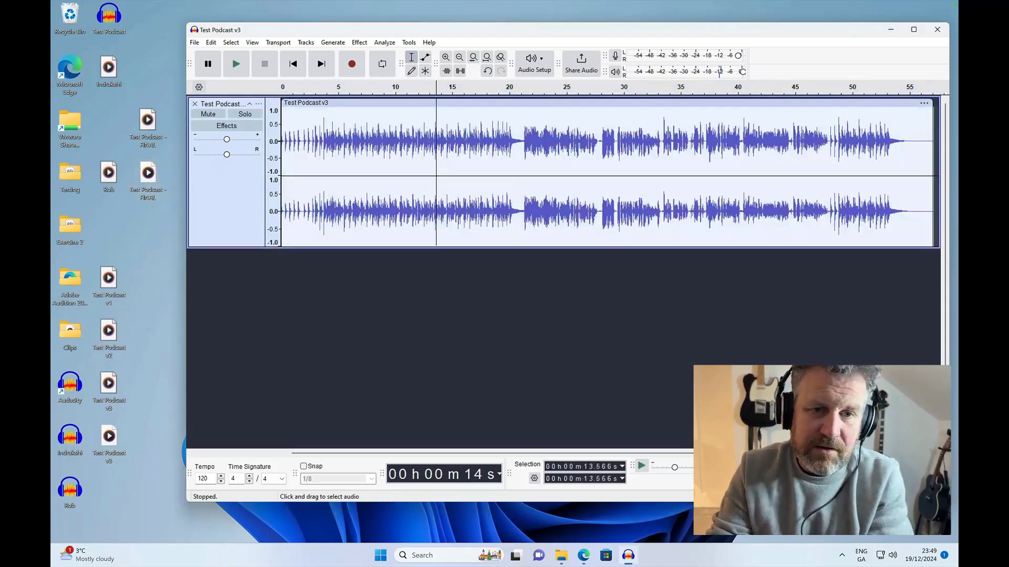
double_click(458, 140)
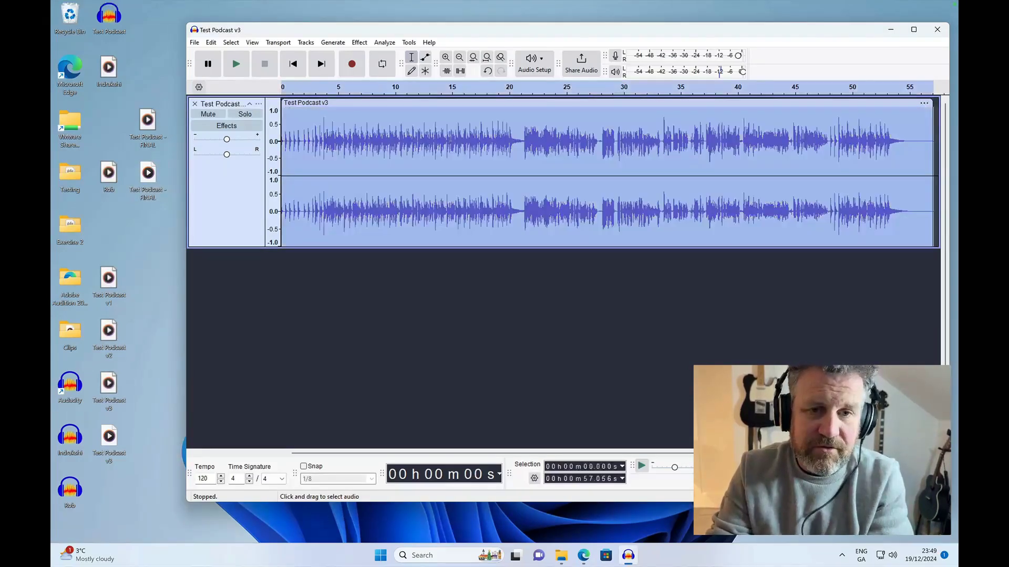
left_click(359, 43)
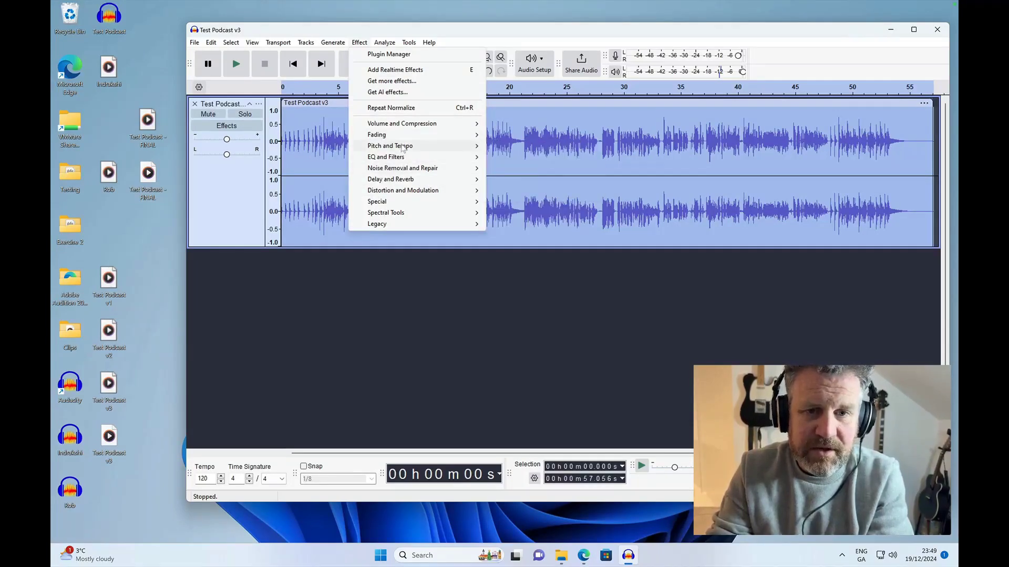
left_click(538, 146)
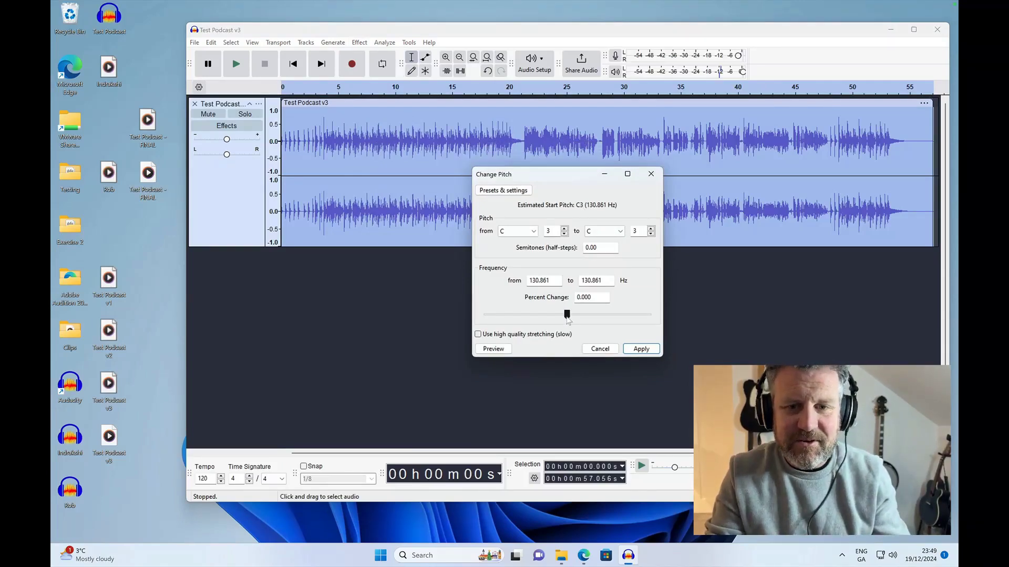
left_click_drag(567, 315, 600, 316)
left_click(631, 348)
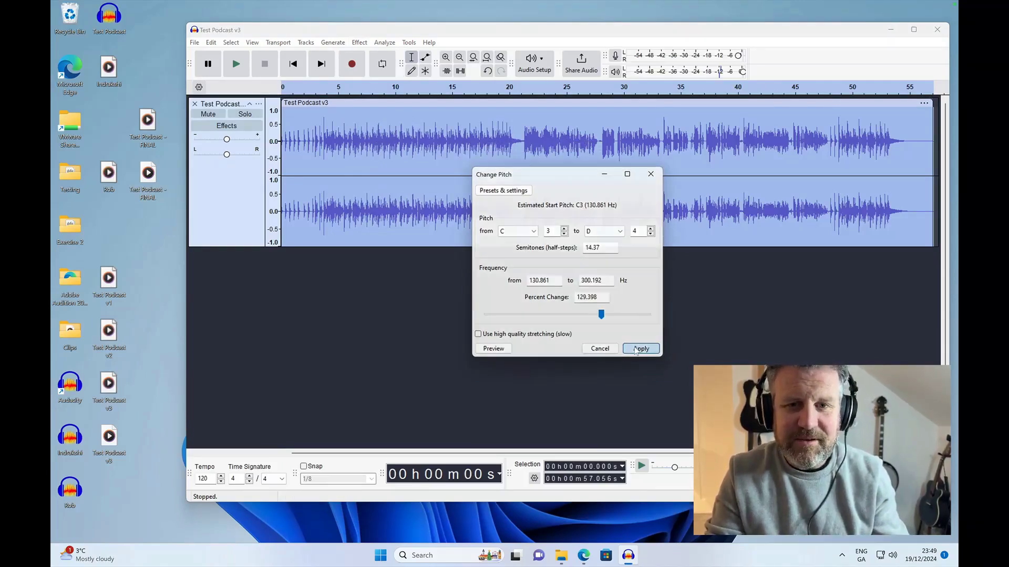
- Listen to the pitch-shifted clip from about 23 seconds and undo the pitch change
left_click(546, 90)
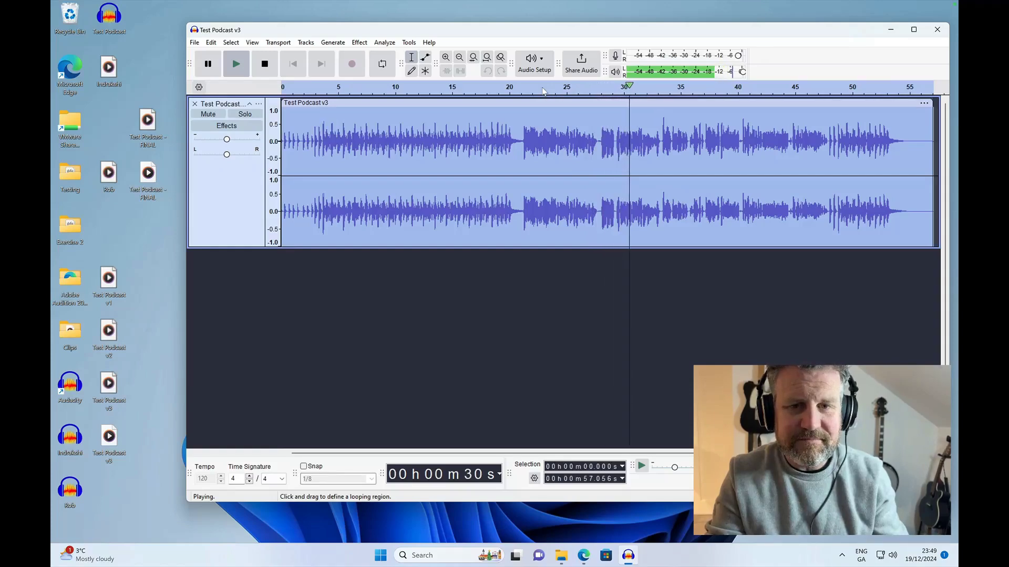
key("space")
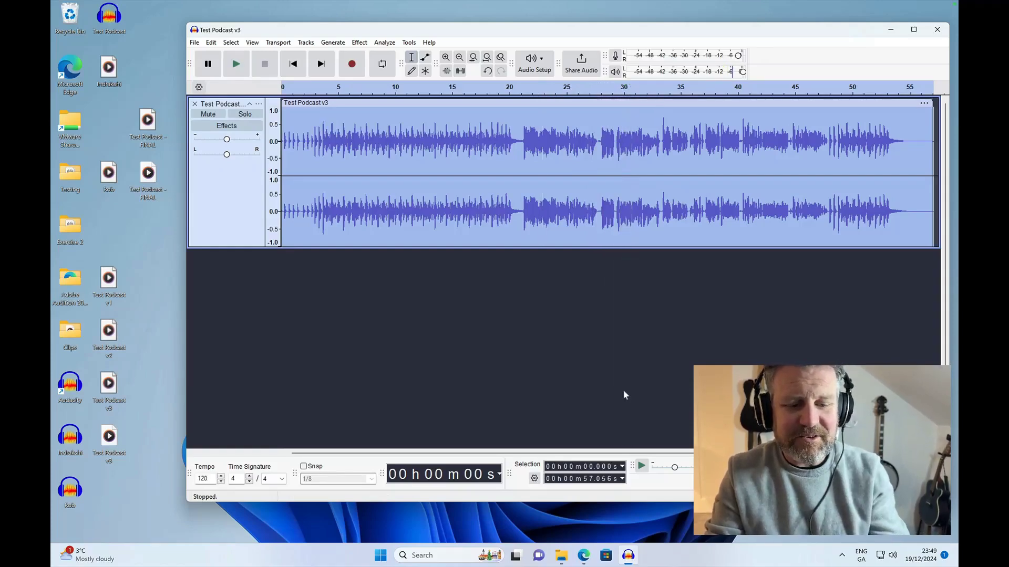
key("ctrl+z")
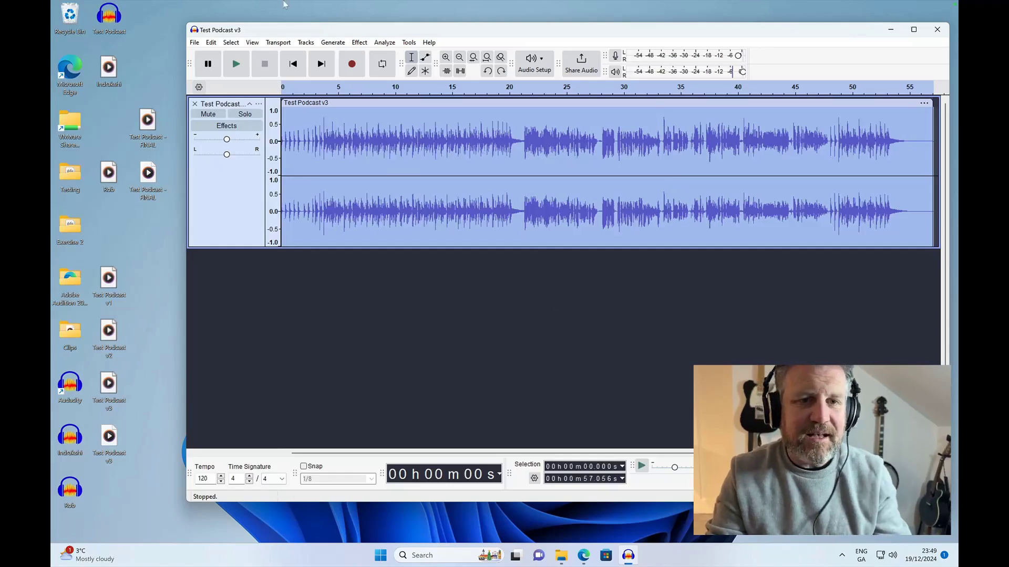
- Apply the Reverb effect to the whole clip using the Bathroom factory preset
left_click(360, 42)
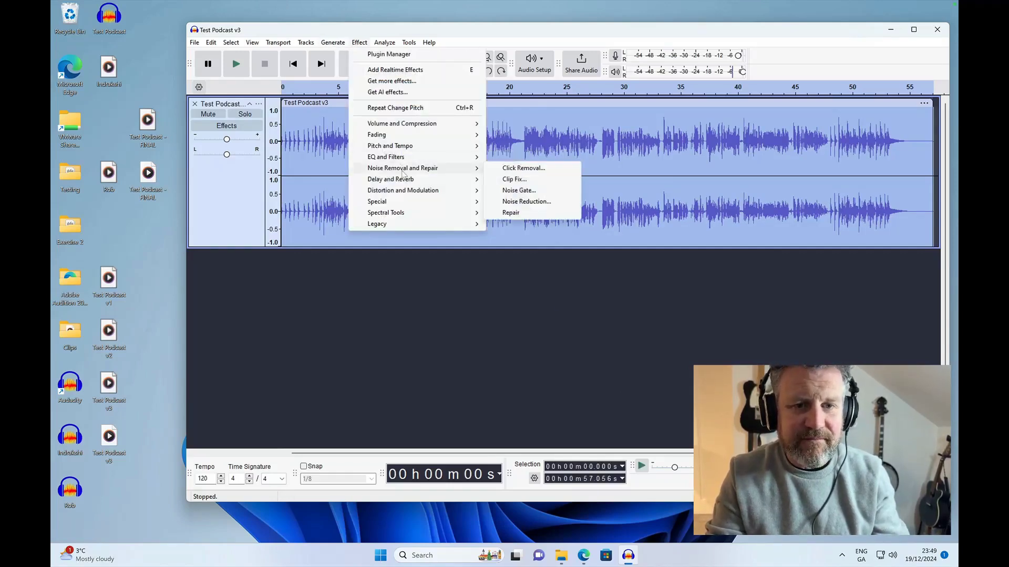
mouse_move(402, 180)
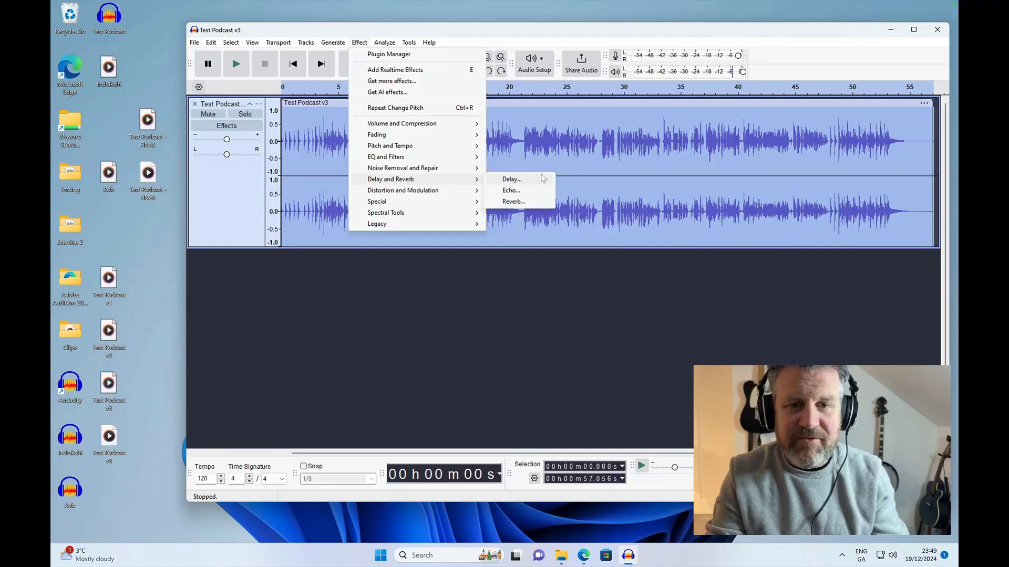
left_click(512, 201)
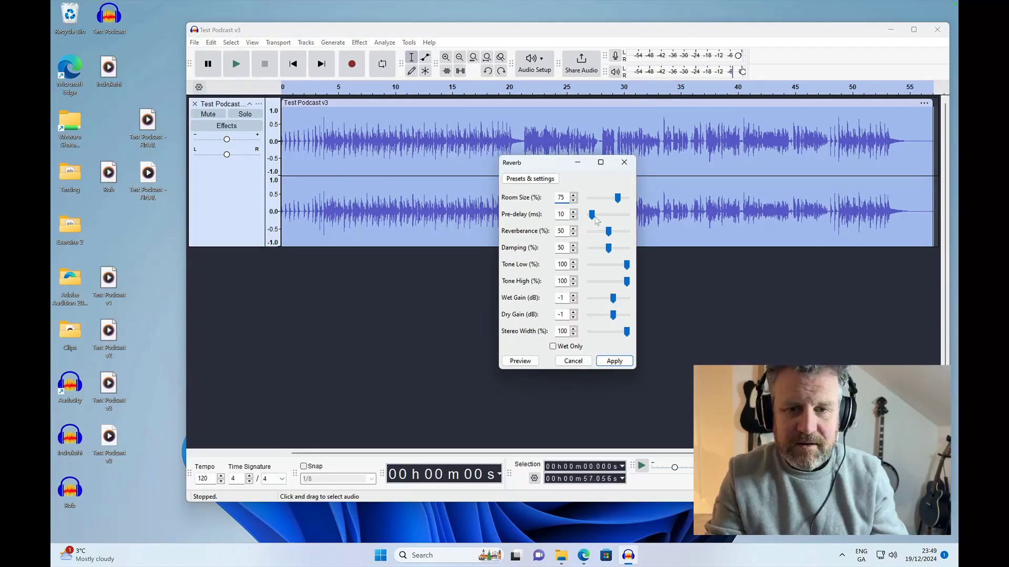
left_click(546, 182)
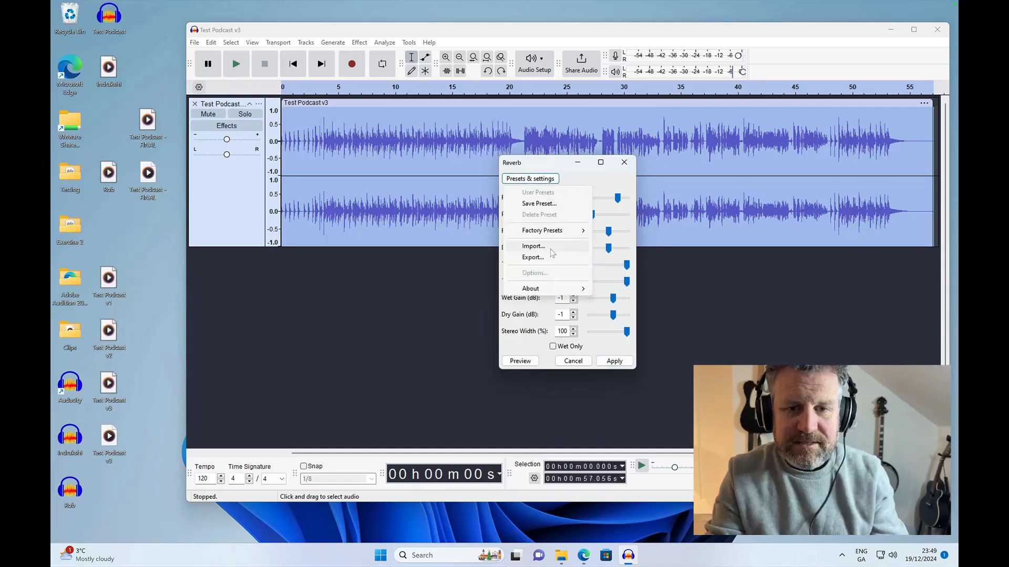
mouse_move(550, 233)
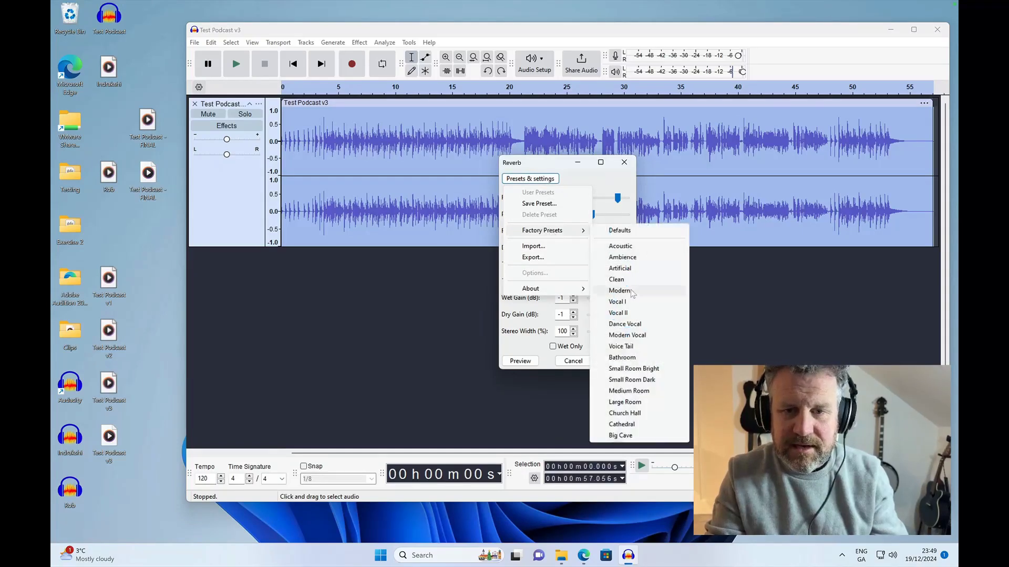
left_click(622, 358)
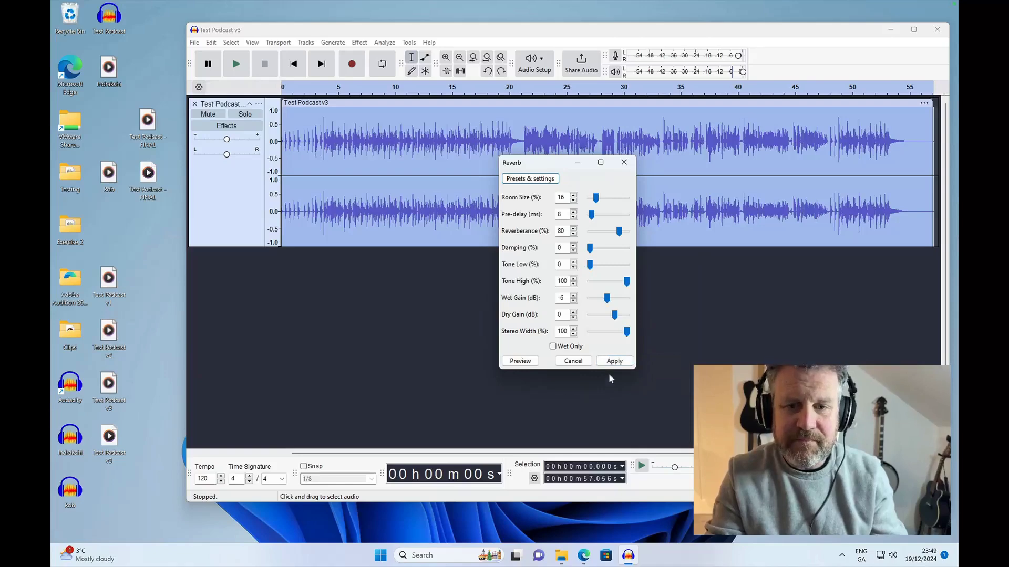
left_click(613, 362)
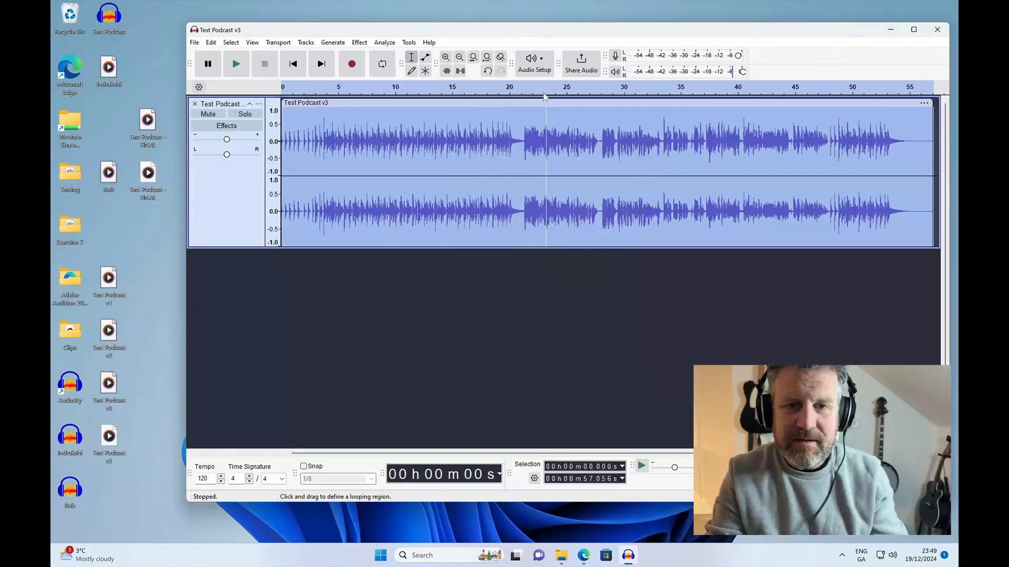
- Listen to the clip with reverb from about 35 seconds, stop playback and undo the reverb
left_click(677, 89)
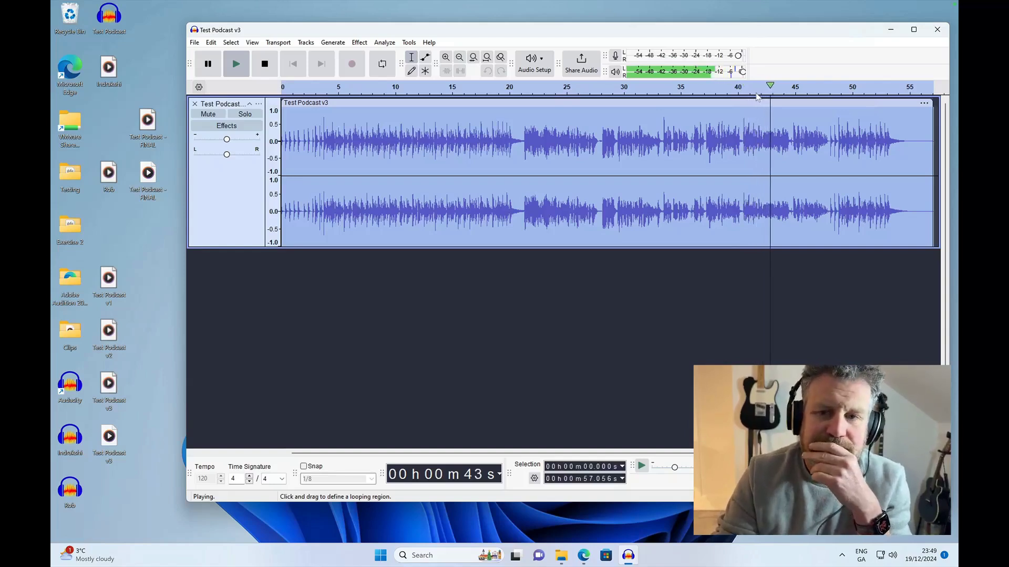
key("space")
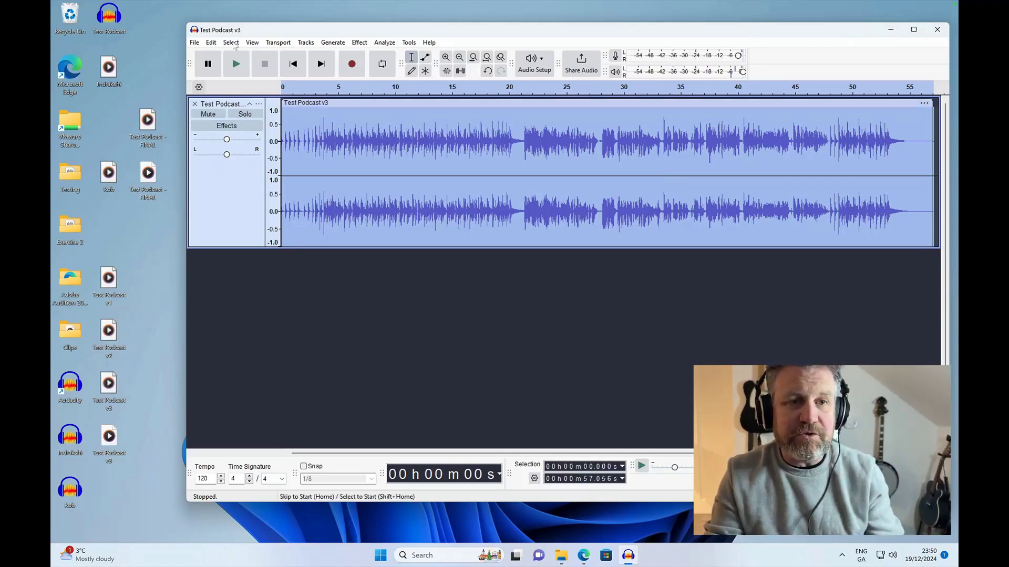
left_click(209, 46)
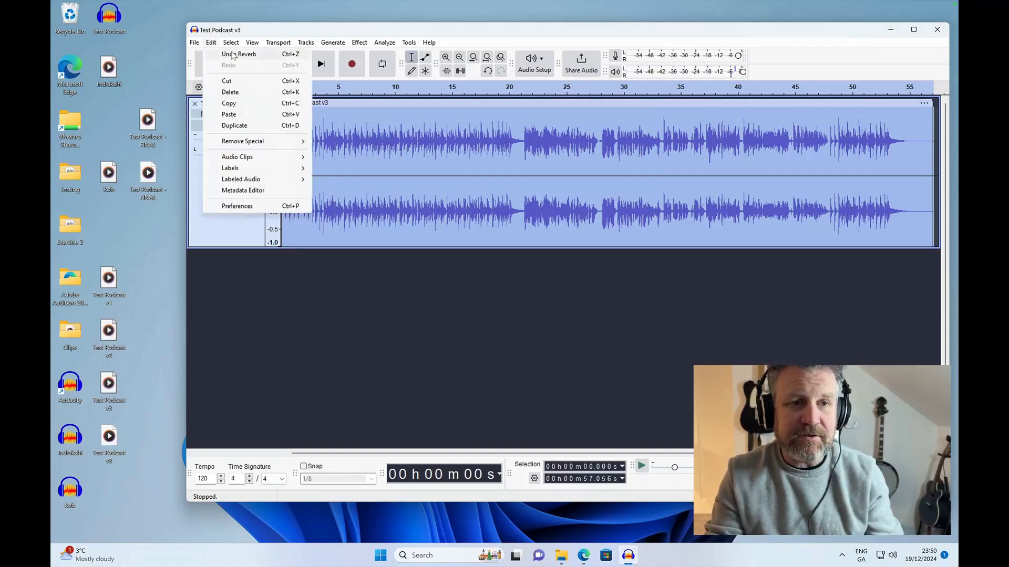
left_click(223, 51)
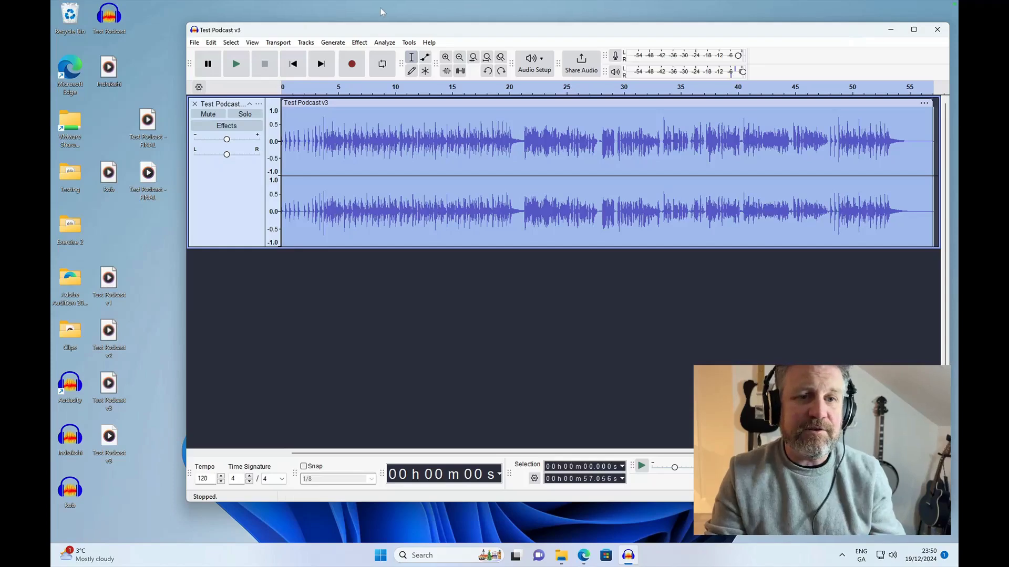